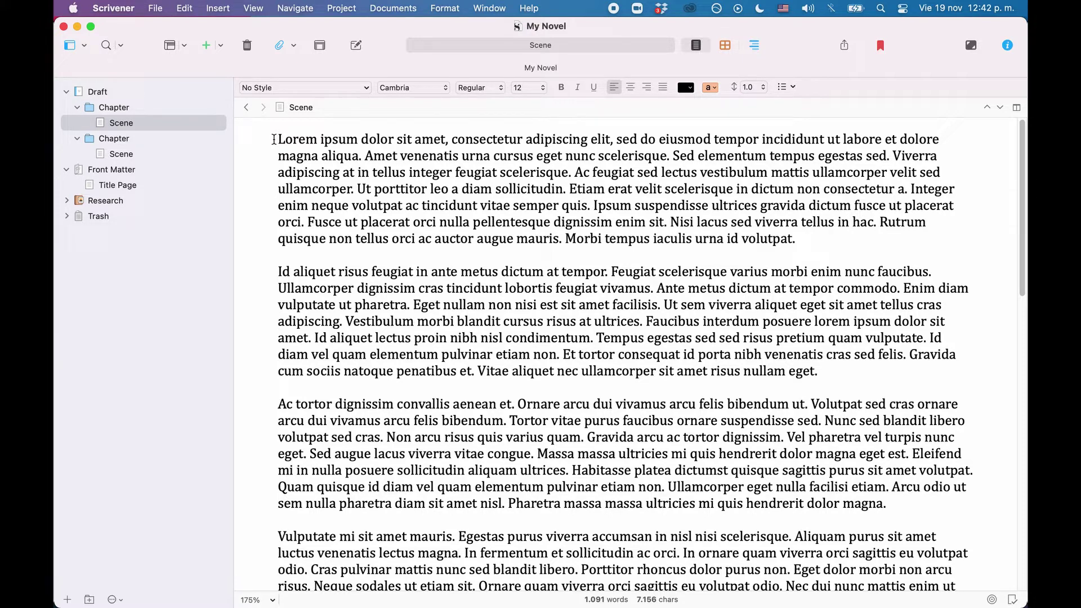
Review the two chapters and the two scenes' text in the binder.
{"action": "left_click", "coordinate": [251, 145]}
{"action": "left_click", "coordinate": [113, 107]}
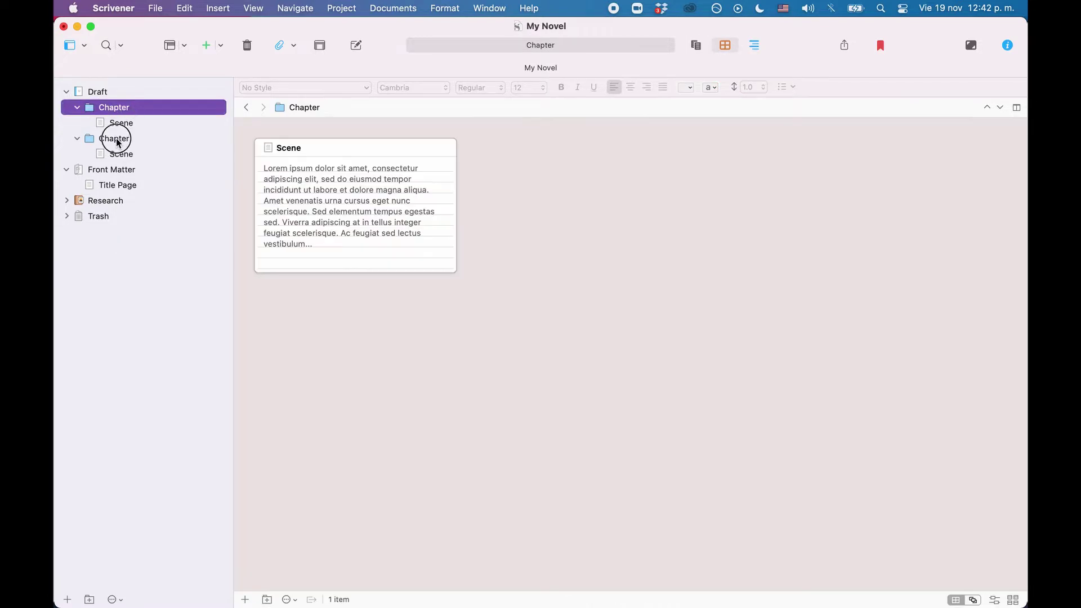
{"action": "left_click", "coordinate": [117, 140]}
{"action": "left_click", "coordinate": [124, 124]}
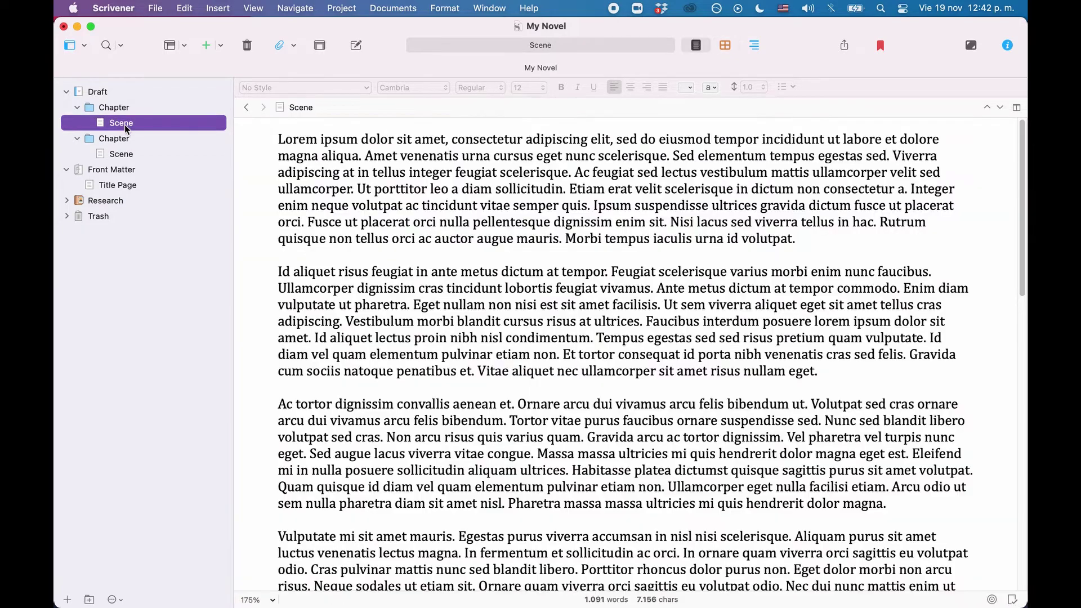
{"action": "left_click", "coordinate": [128, 155]}
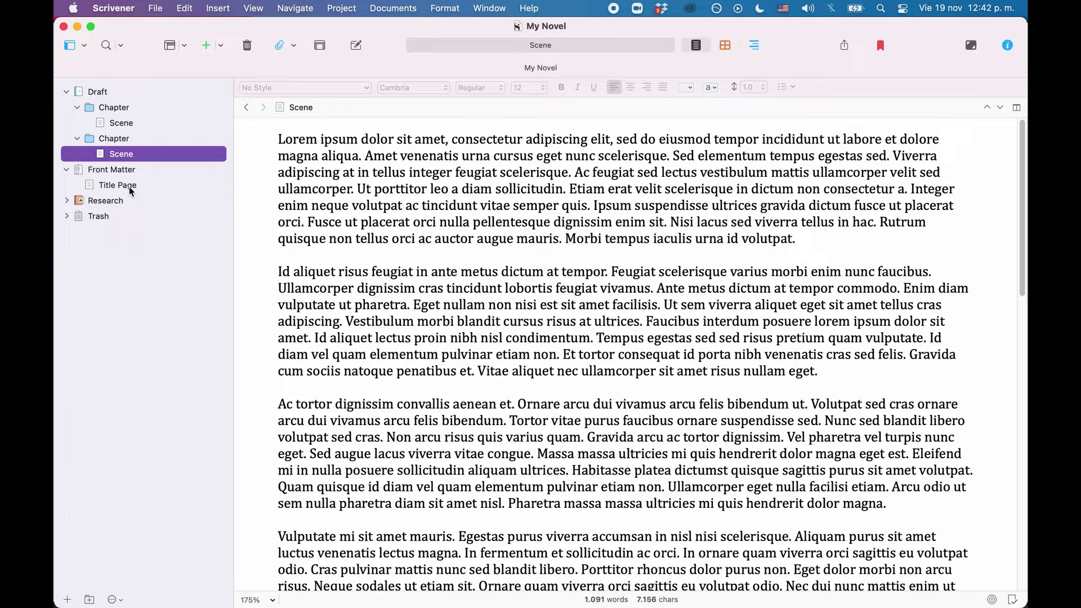
{"action": "left_click_drag", "start_coordinate": [386, 222], "coordinate": [645, 488]}
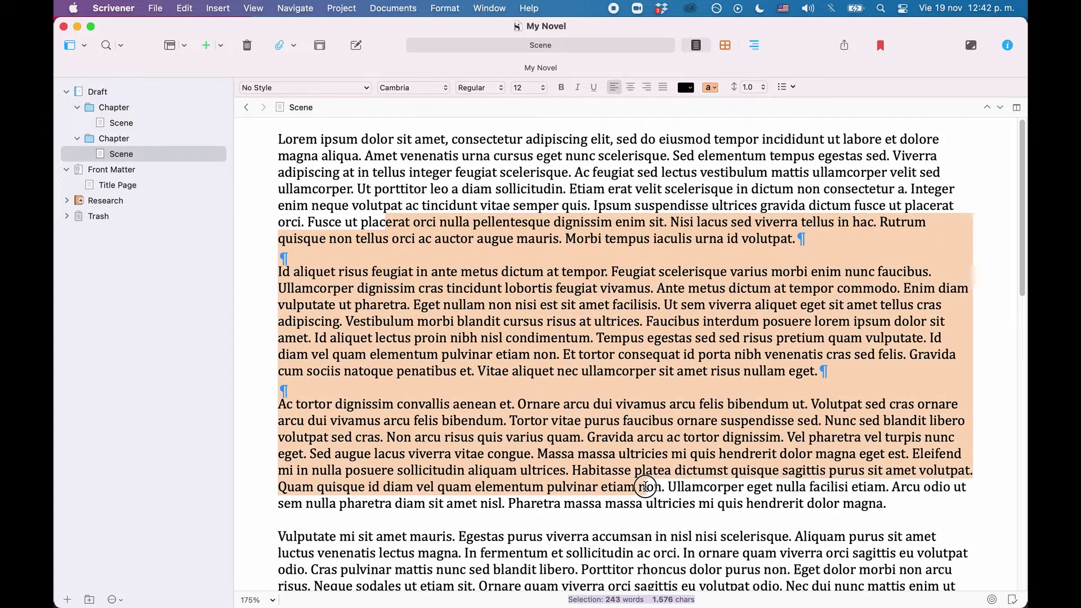
{"action": "left_click", "coordinate": [278, 139]}
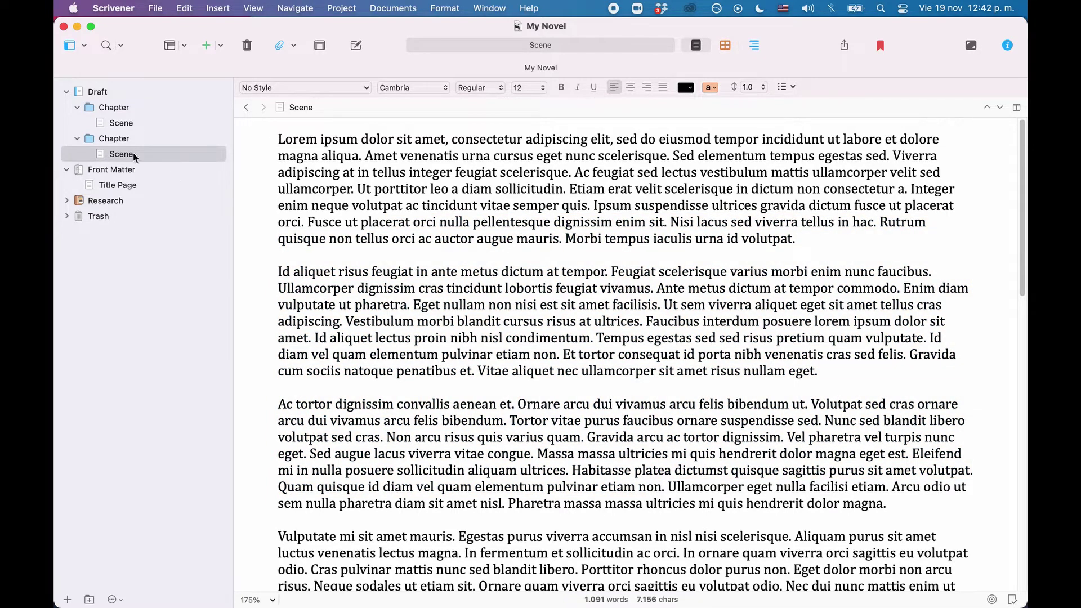
Show the Front Matter Title Page in Page View, then display the first Scene.
{"action": "left_click", "coordinate": [97, 172]}
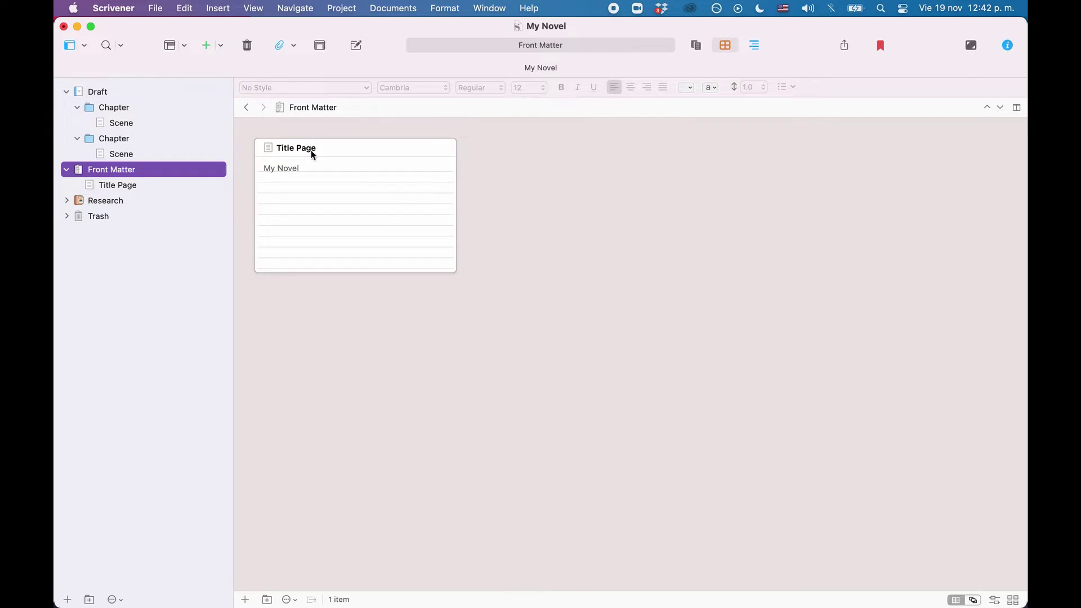
{"action": "left_click", "coordinate": [140, 186]}
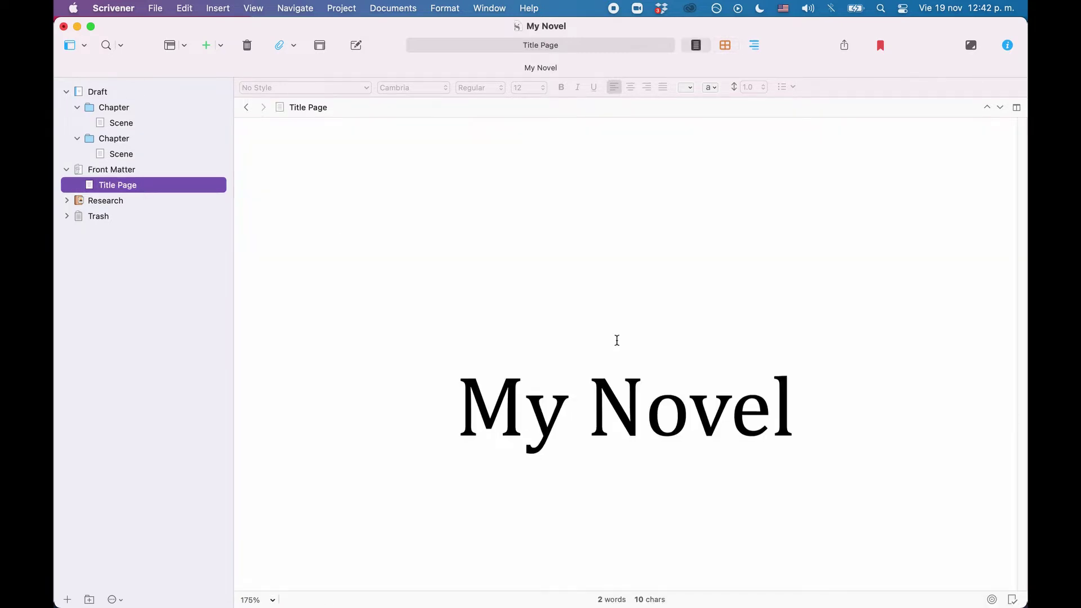
{"action": "left_click", "coordinate": [320, 45]}
{"action": "left_click", "coordinate": [661, 316]}
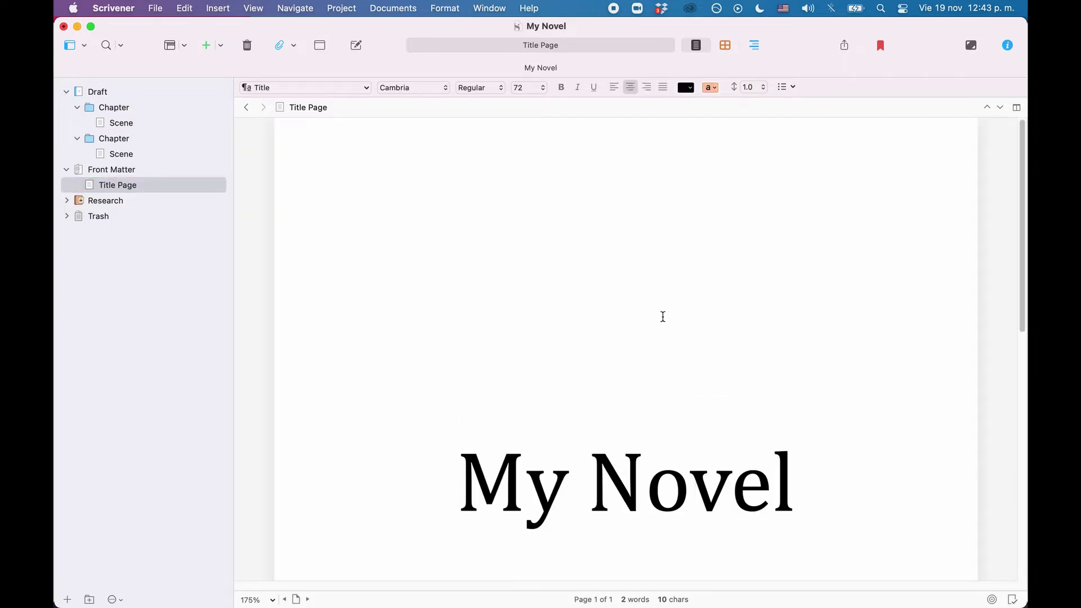
{"action": "scroll", "coordinate": [663, 316], "scroll_direction": "down", "scroll_amount": 10}
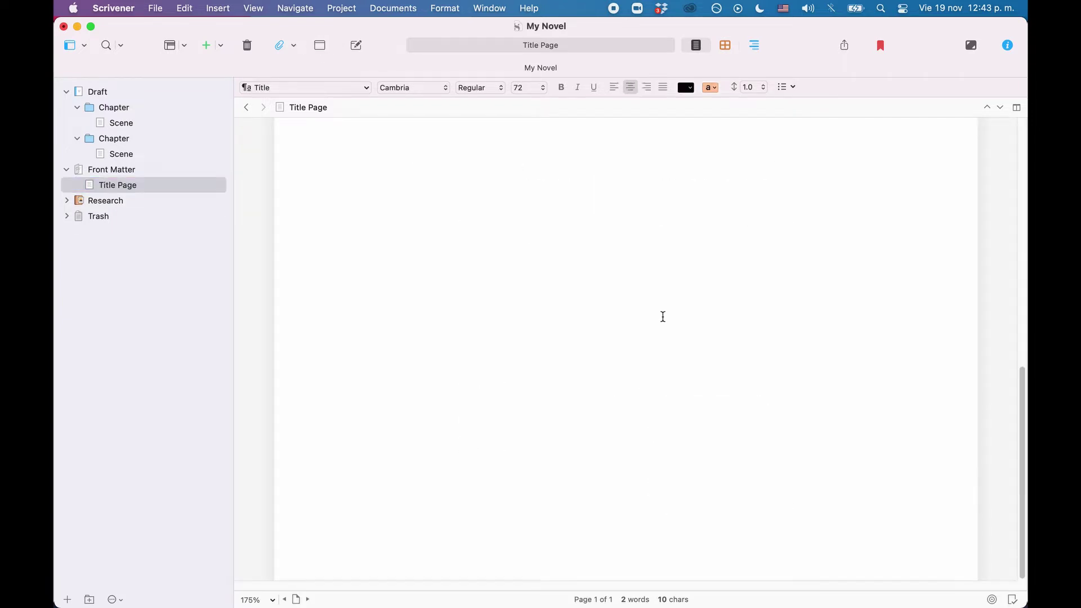
{"action": "scroll", "coordinate": [663, 317], "scroll_direction": "up", "scroll_amount": 10}
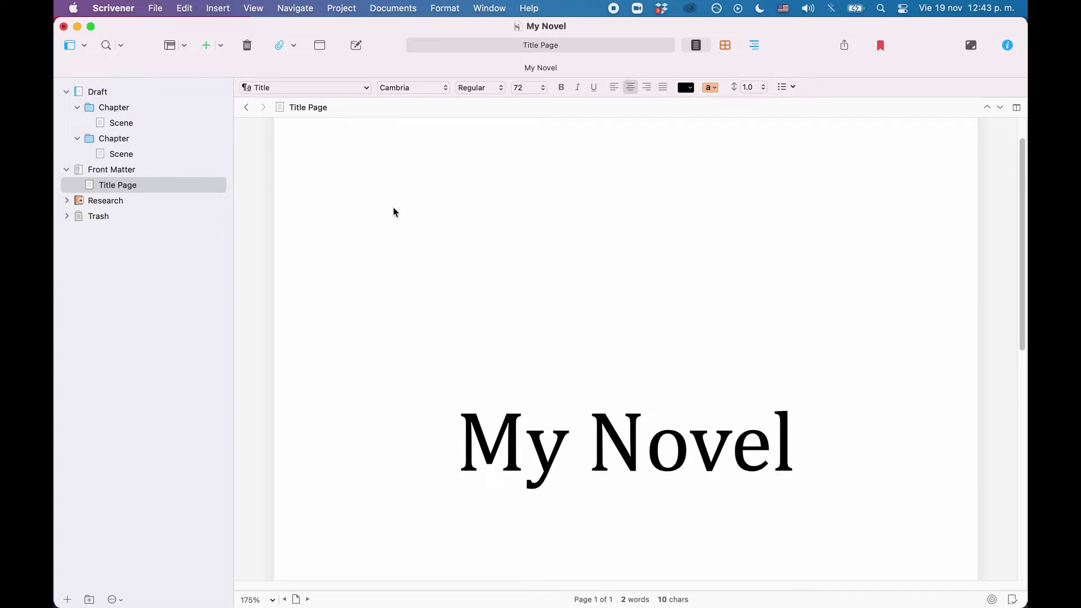
{"action": "key", "text": "super+alt+r"}
{"action": "left_click", "coordinate": [157, 123]}
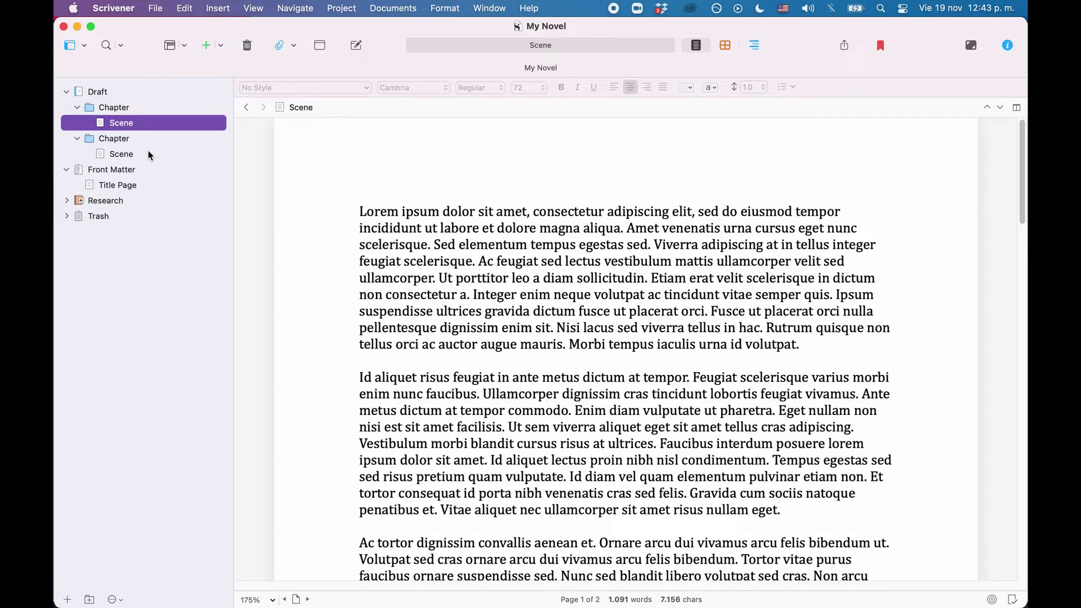
Open Project Settings to the Section Types list and inspect its entries.
{"action": "left_click", "coordinate": [342, 8]}
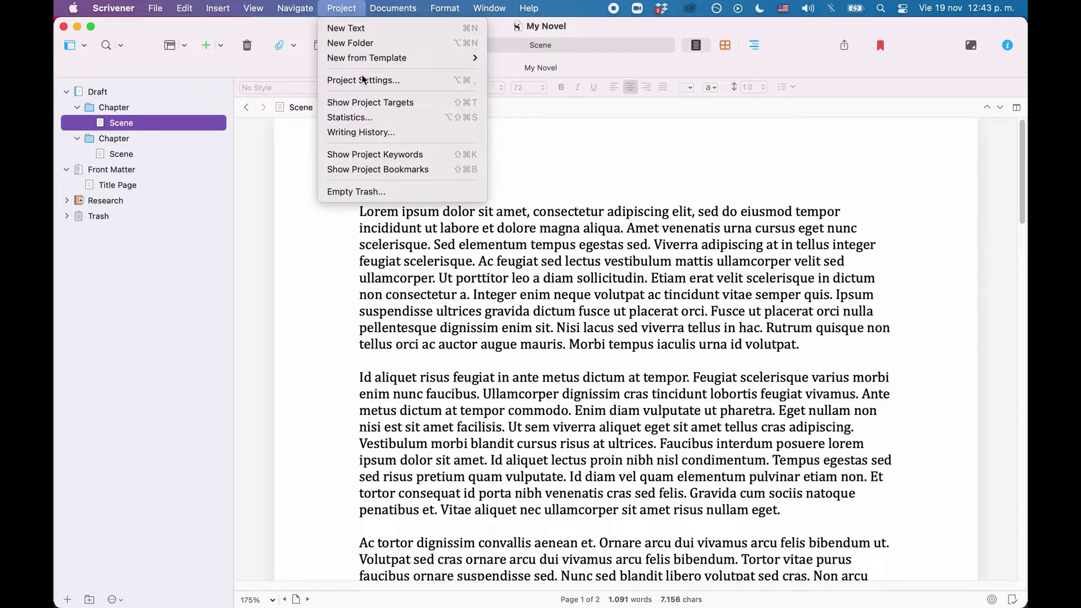
{"action": "left_click", "coordinate": [363, 80]}
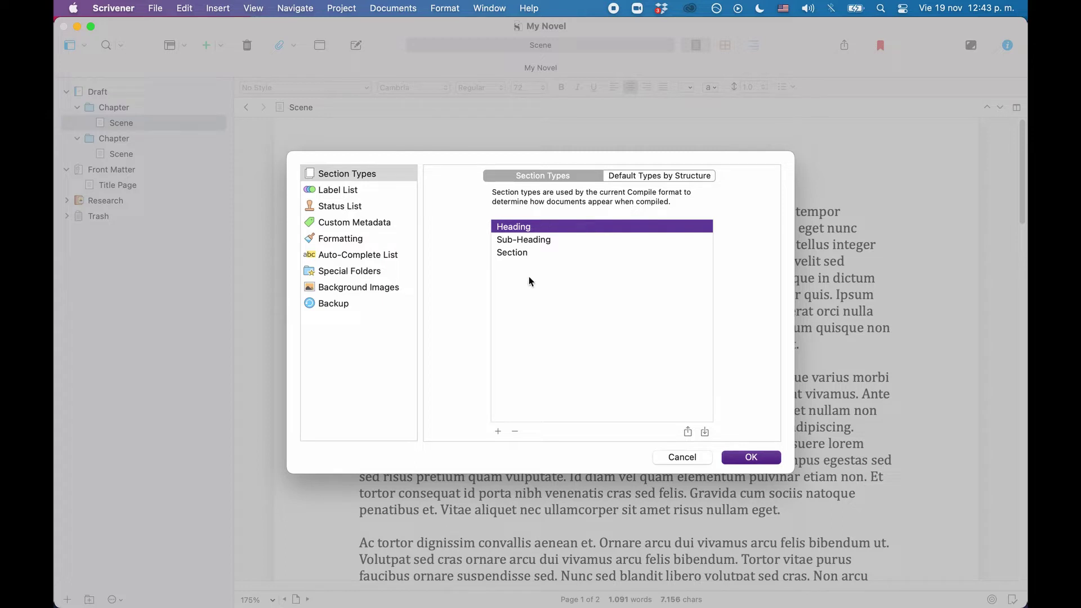
{"action": "left_click", "coordinate": [353, 176]}
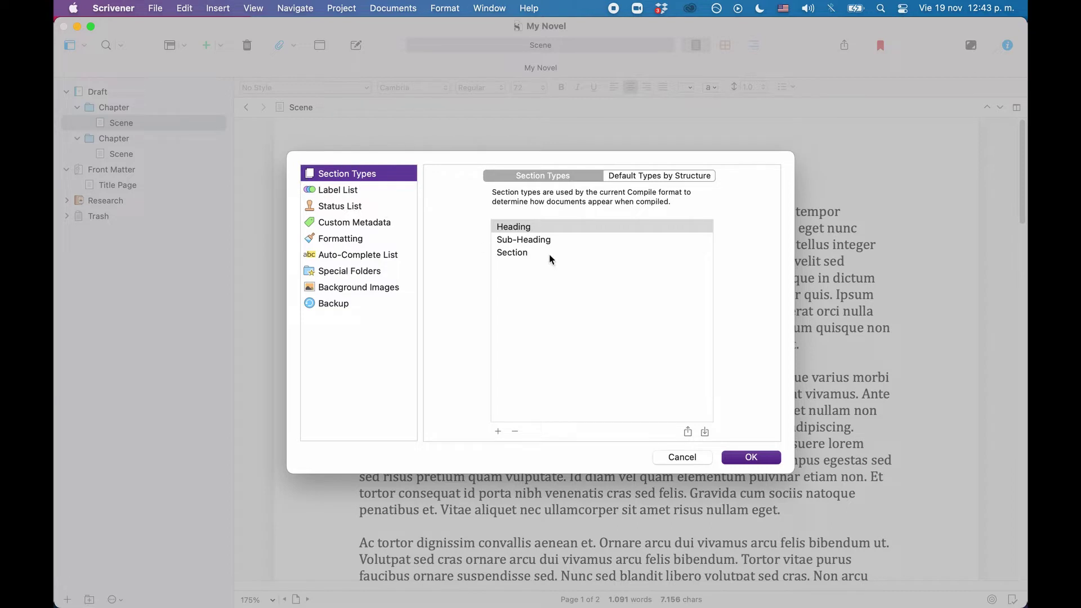
{"action": "left_click", "coordinate": [554, 230]}
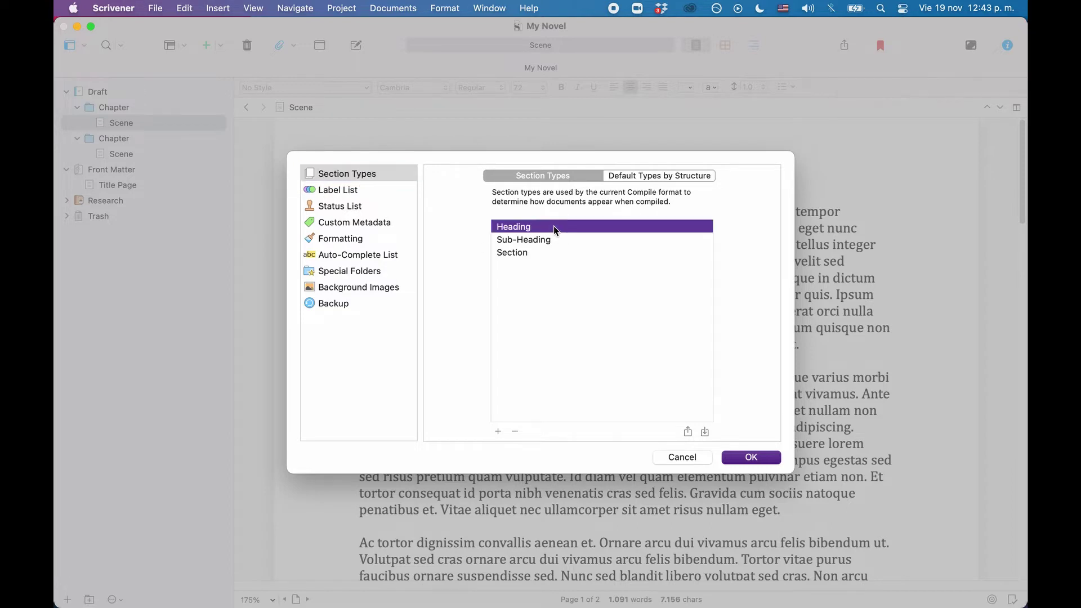
{"action": "left_click", "coordinate": [516, 241]}
{"action": "left_click", "coordinate": [516, 254]}
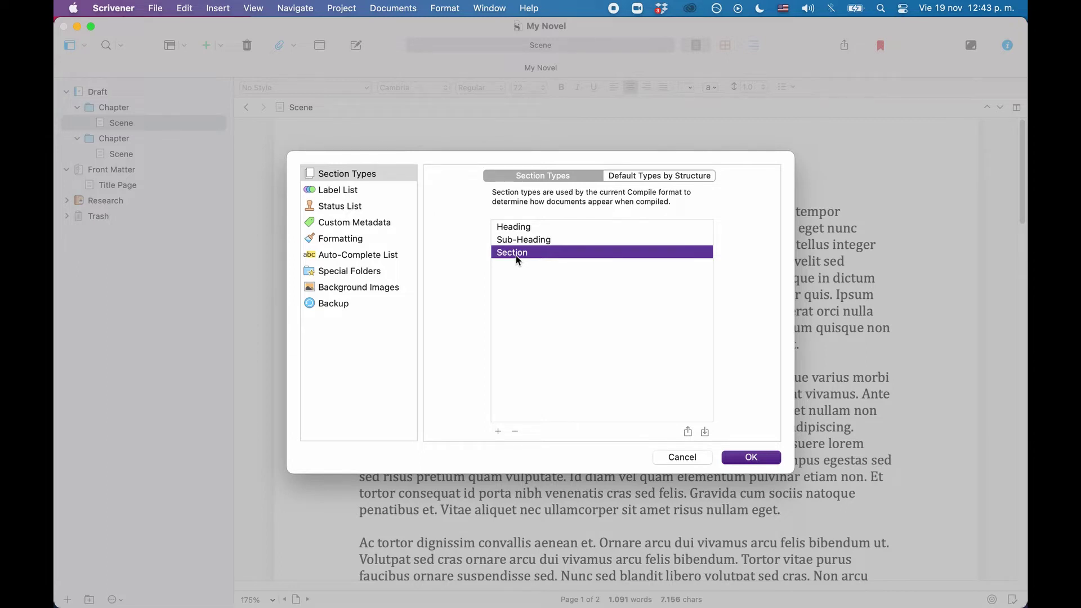
Rename the Section type to Scene and the Heading type to Chapter.
{"action": "left_click", "coordinate": [523, 254]}
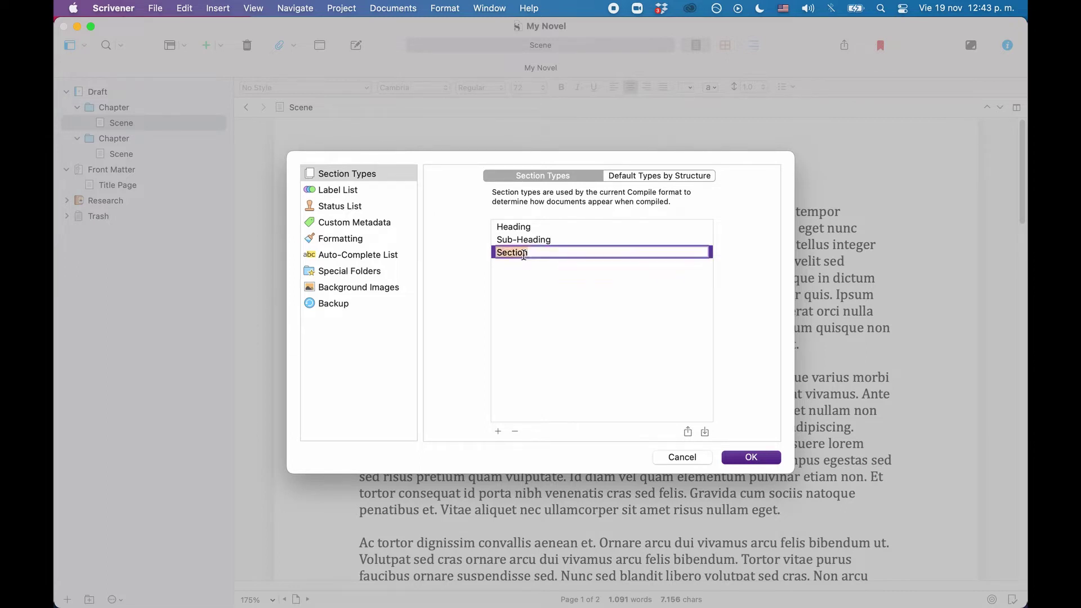
{"action": "type", "text": "Scene"}
{"action": "key", "text": "Return"}
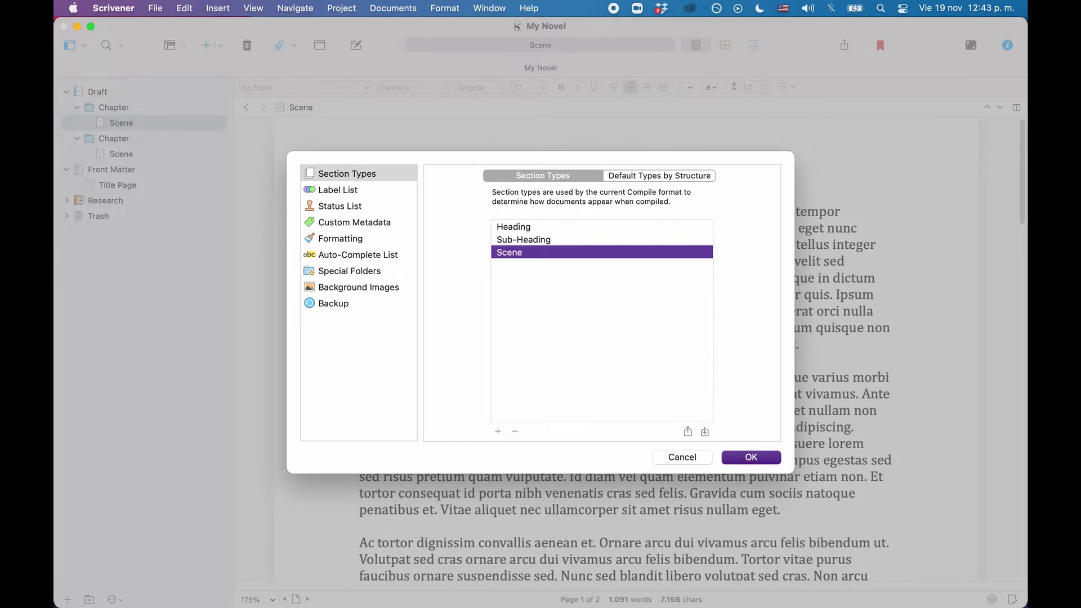
{"action": "left_click", "coordinate": [529, 229]}
{"action": "left_click", "coordinate": [524, 228]}
{"action": "type", "text": "Chapter"}
{"action": "key", "text": "Return"}
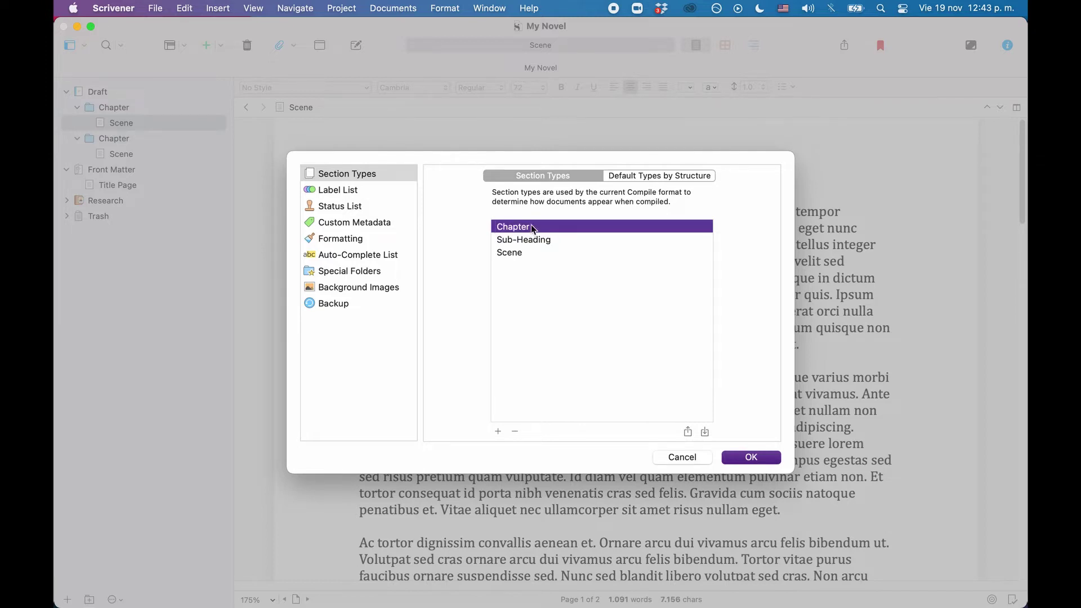
Rename Sub-Heading to Title Page and move it to the top of the list.
{"action": "left_click", "coordinate": [529, 241]}
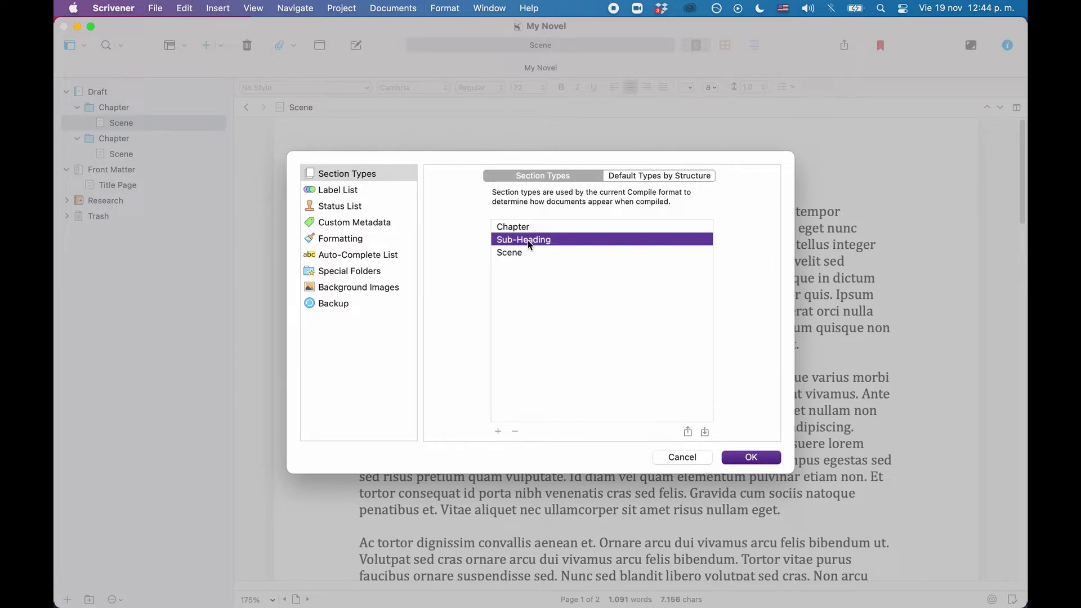
{"action": "left_click", "coordinate": [529, 240]}
{"action": "type", "text": "Ti"}
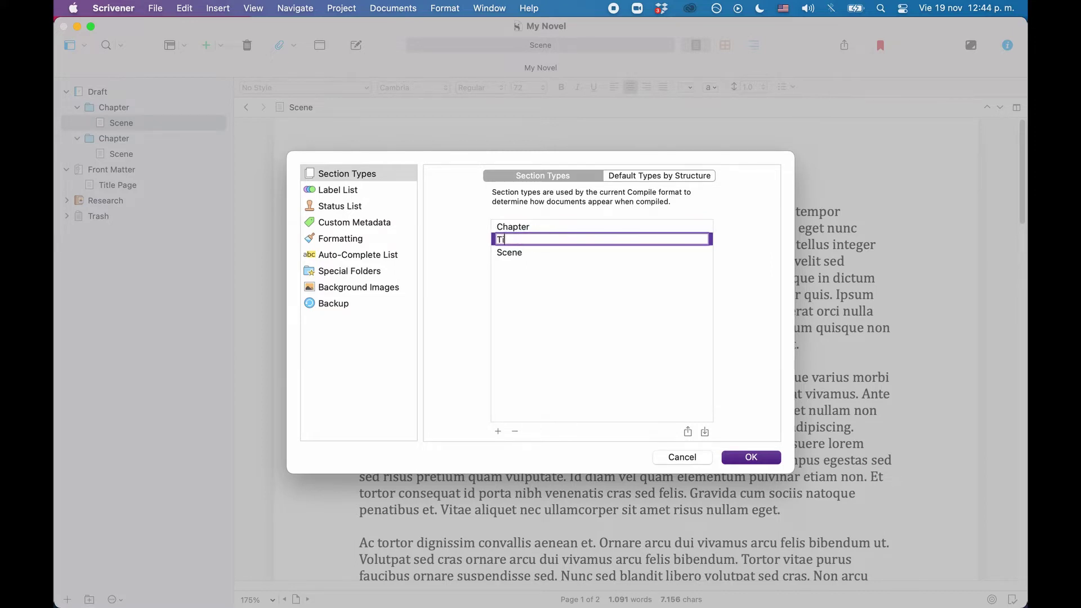
{"action": "type", "text": "tle Page"}
{"action": "key", "text": "Return"}
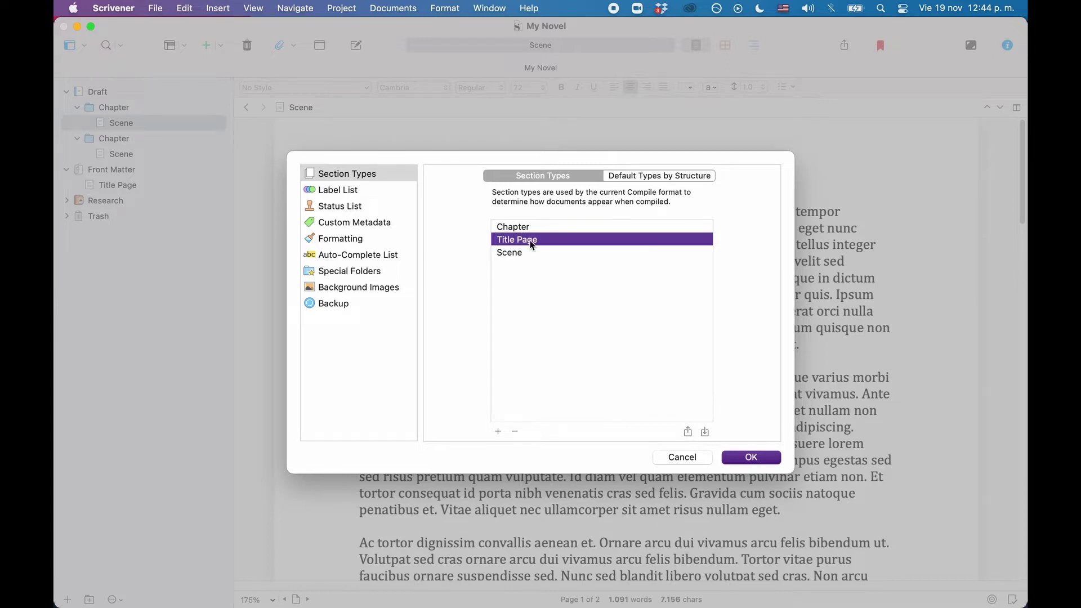
{"action": "left_click_drag", "start_coordinate": [537, 246], "coordinate": [535, 224]}
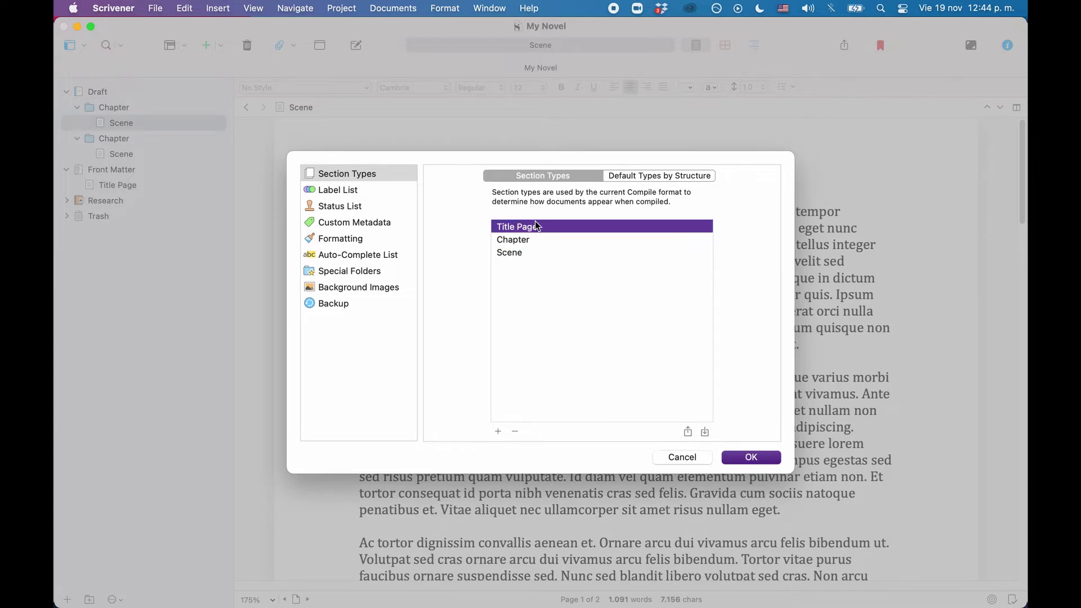
In Default Types by Structure, keep folders as Chapter and select the All files entry.
{"action": "left_click", "coordinate": [647, 175]}
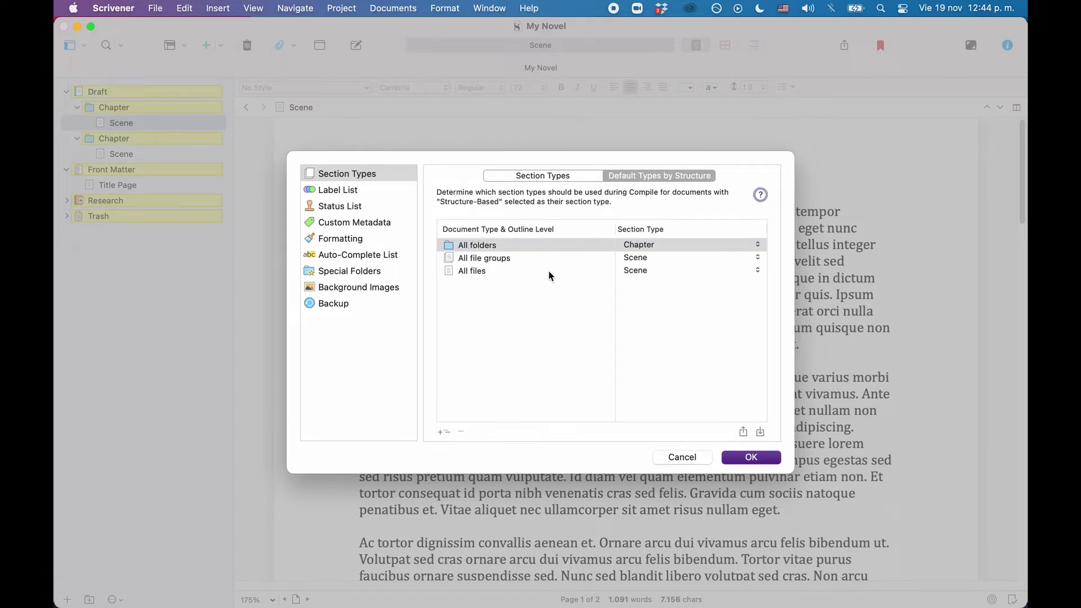
{"action": "left_click", "coordinate": [503, 247]}
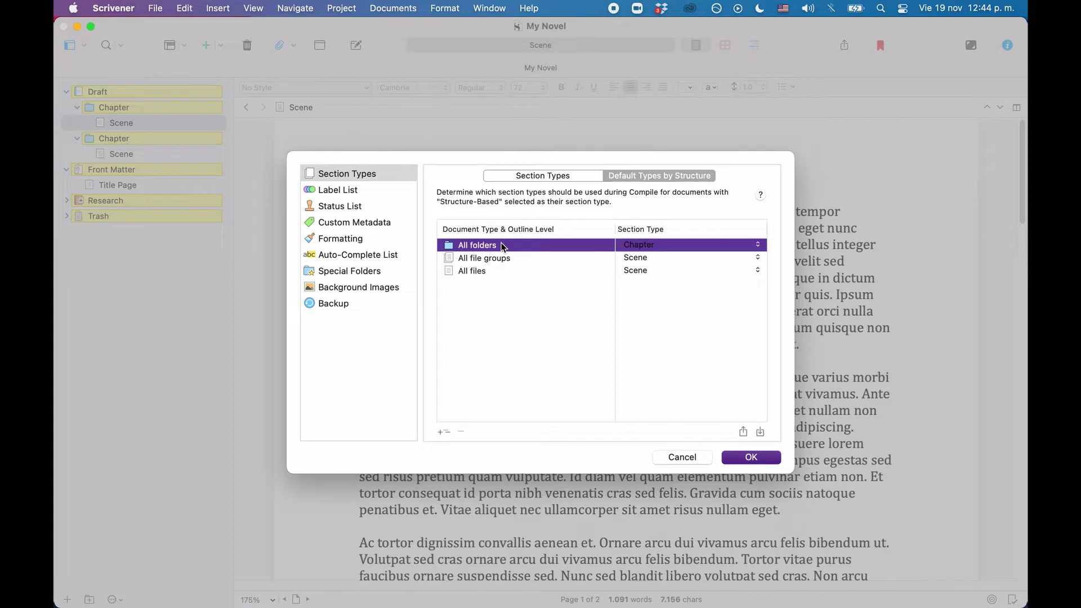
{"action": "left_click", "coordinate": [677, 245]}
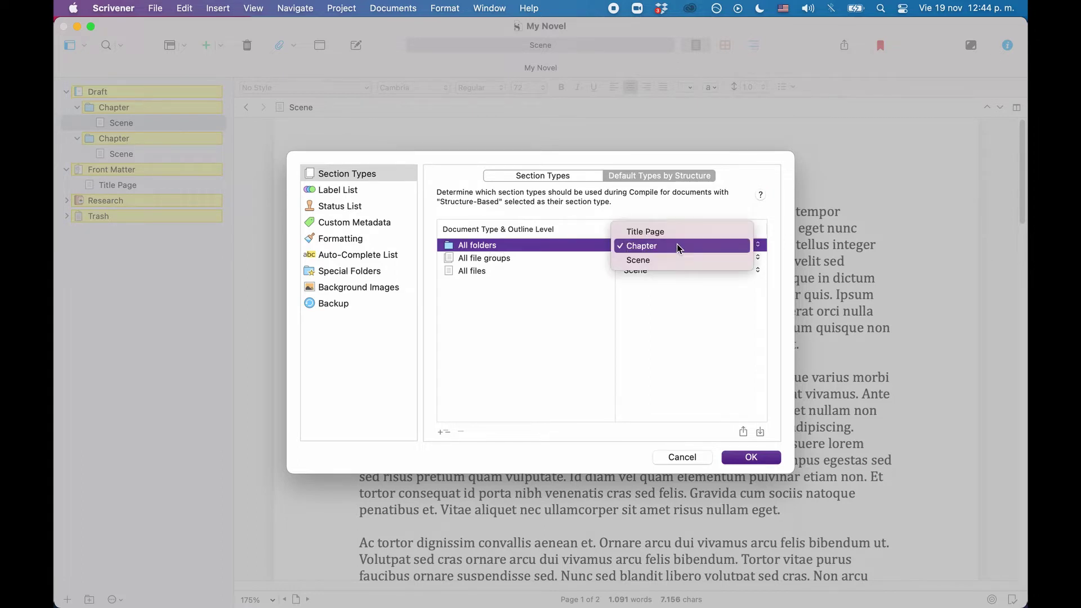
{"action": "left_click", "coordinate": [677, 244]}
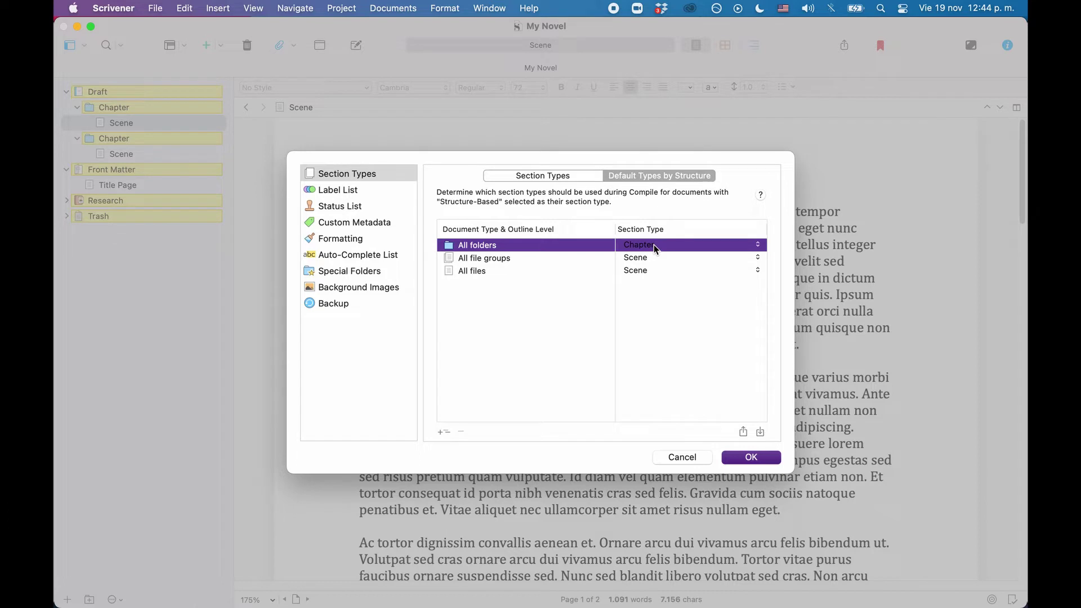
{"action": "left_click", "coordinate": [566, 258]}
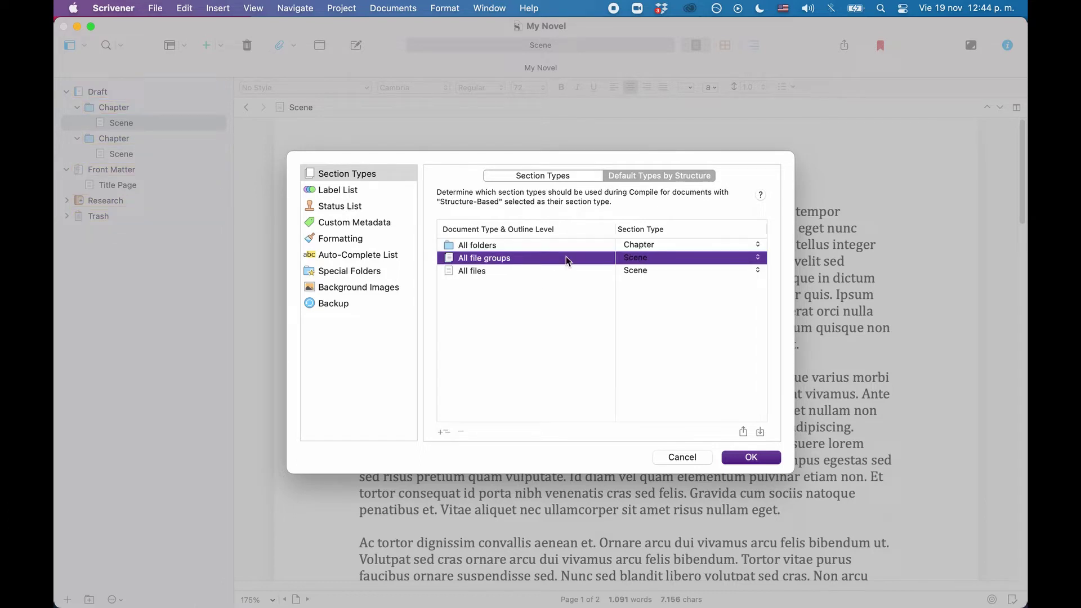
{"action": "left_click", "coordinate": [506, 272]}
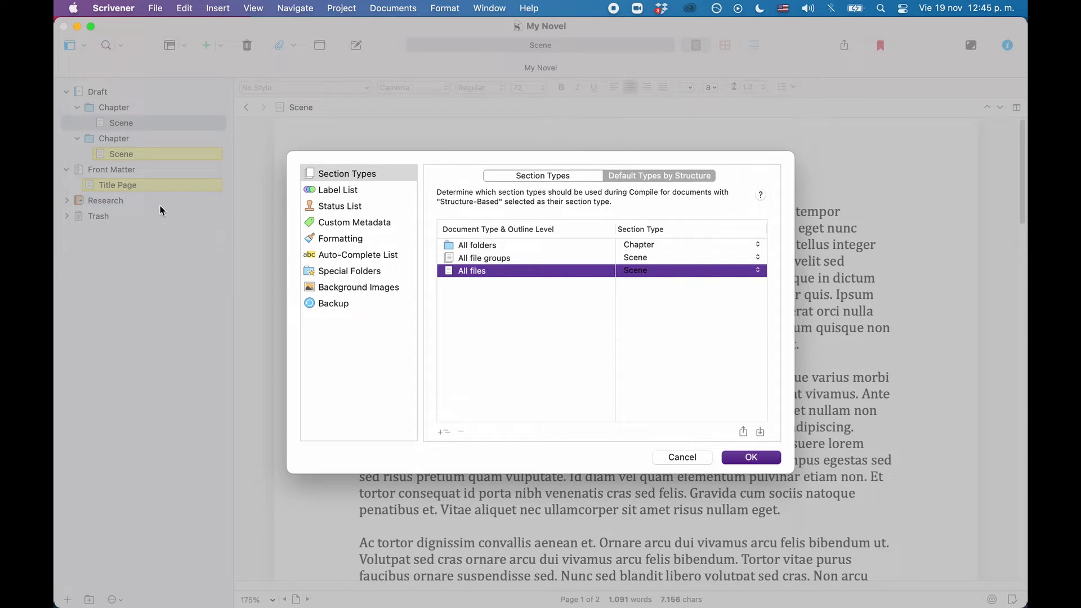
Split files into Level 1 and Level 2 entries and set Level 1 files to Title Page.
{"action": "left_click", "coordinate": [446, 430]}
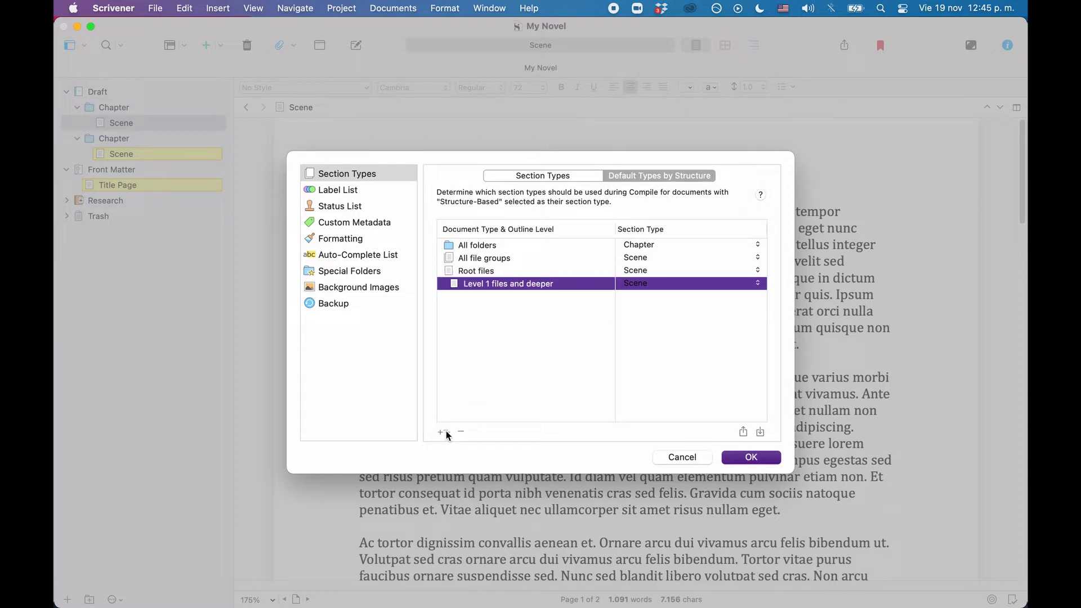
{"action": "left_click", "coordinate": [446, 431]}
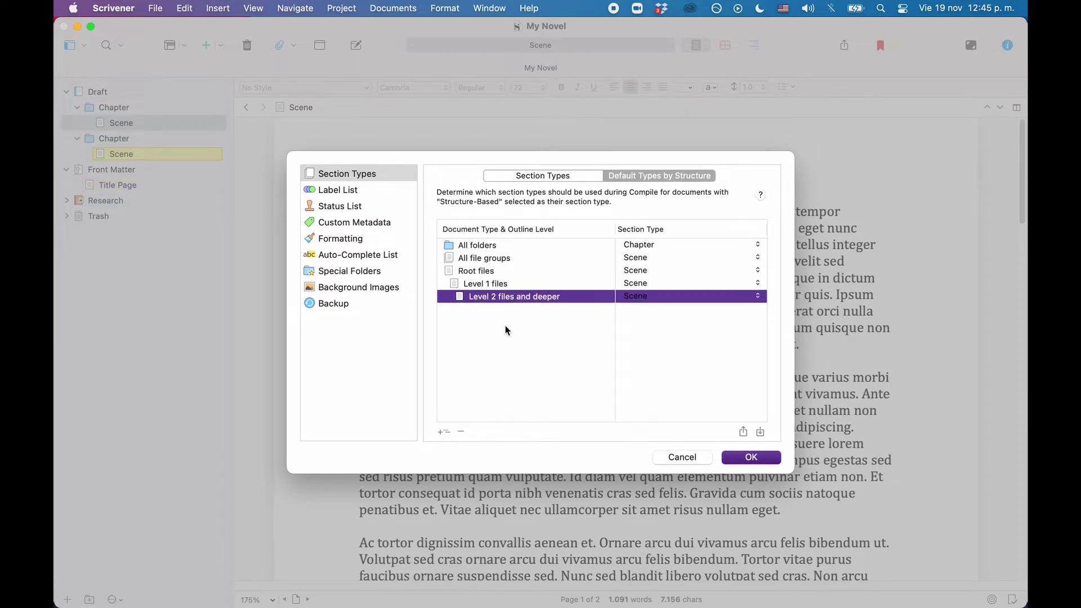
{"action": "left_click", "coordinate": [487, 284]}
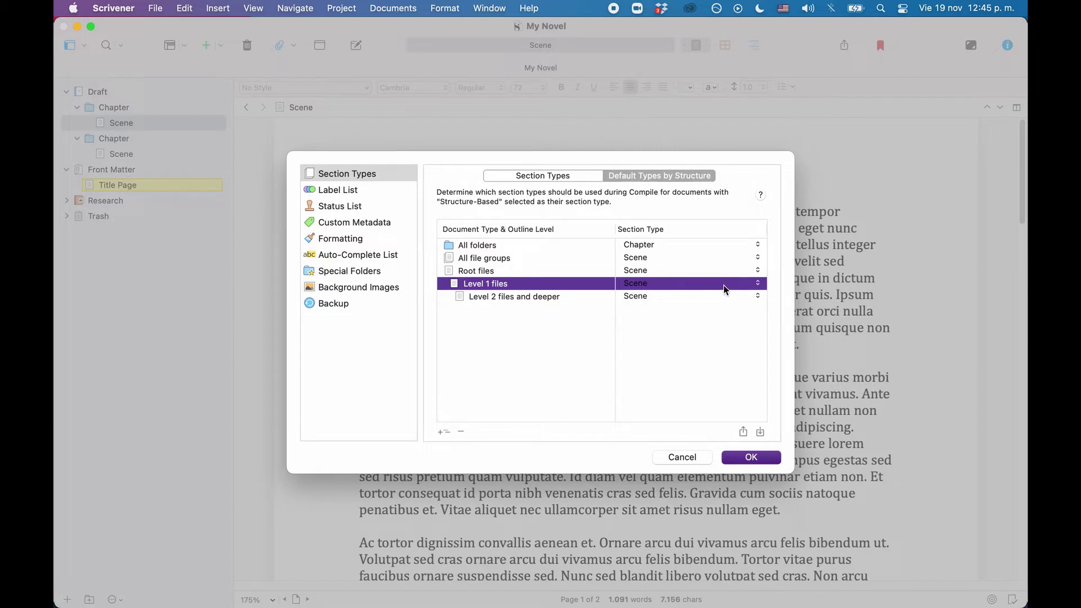
{"action": "left_click", "coordinate": [564, 297]}
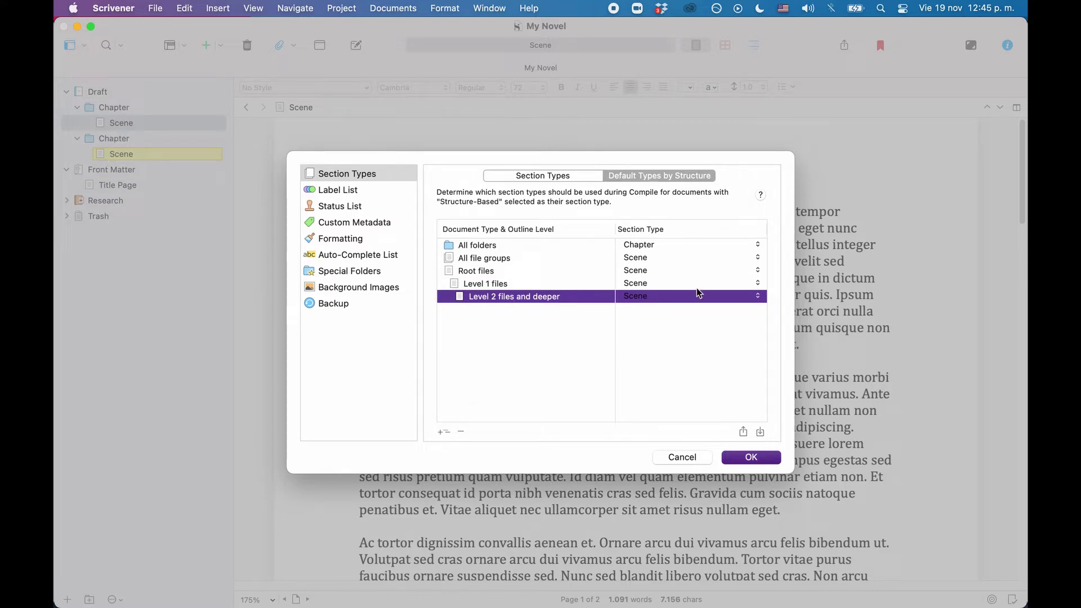
{"action": "left_click", "coordinate": [594, 284]}
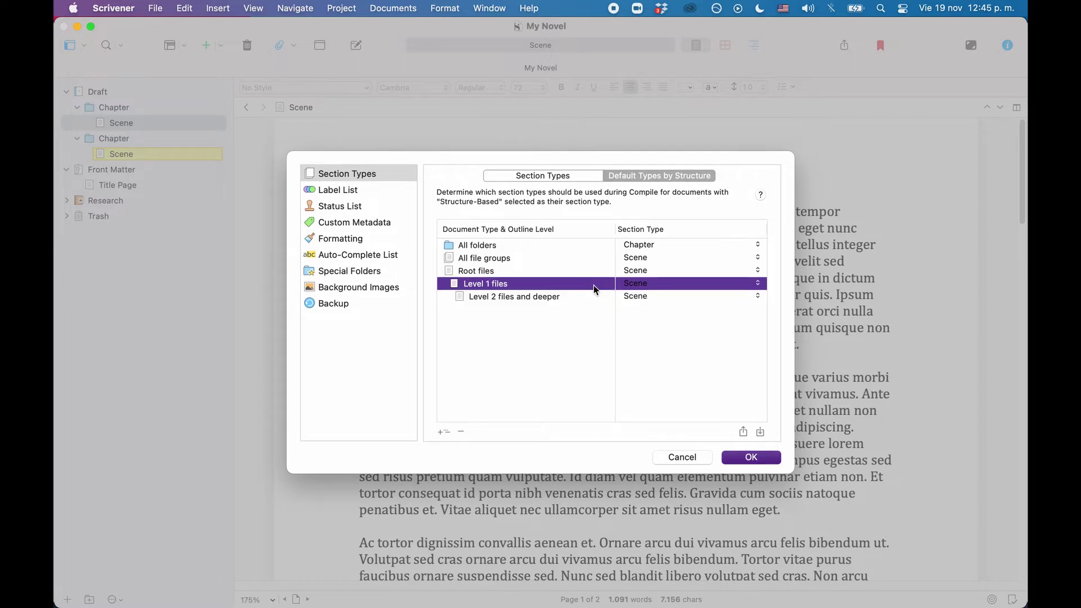
{"action": "left_click", "coordinate": [648, 283]}
{"action": "left_click", "coordinate": [651, 257]}
{"action": "left_click", "coordinate": [565, 298]}
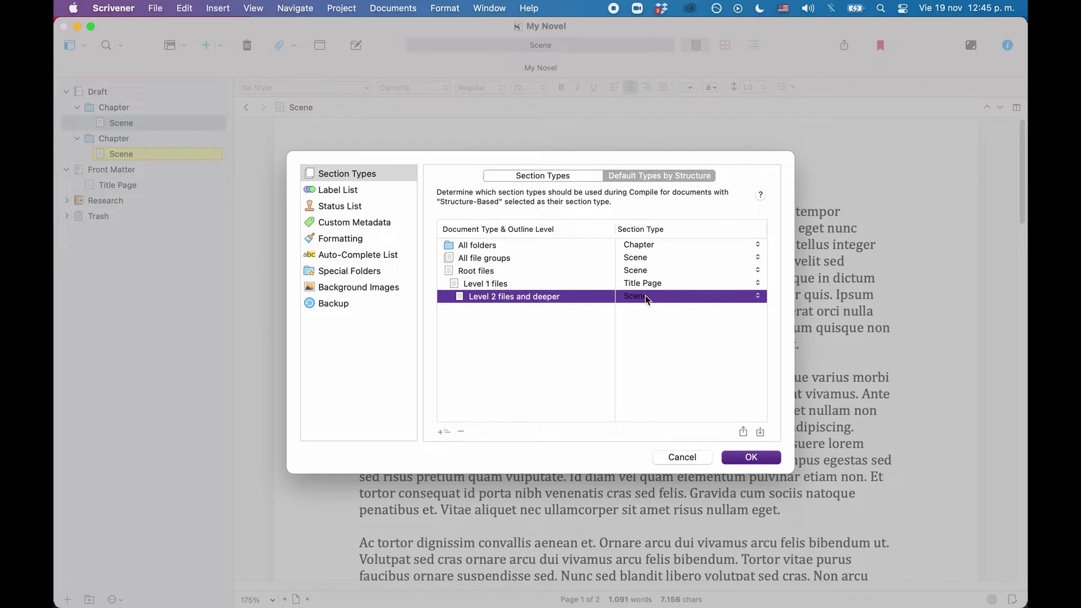
Close project settings and start a new blank compile format from the Compile window.
{"action": "left_click", "coordinate": [752, 457]}
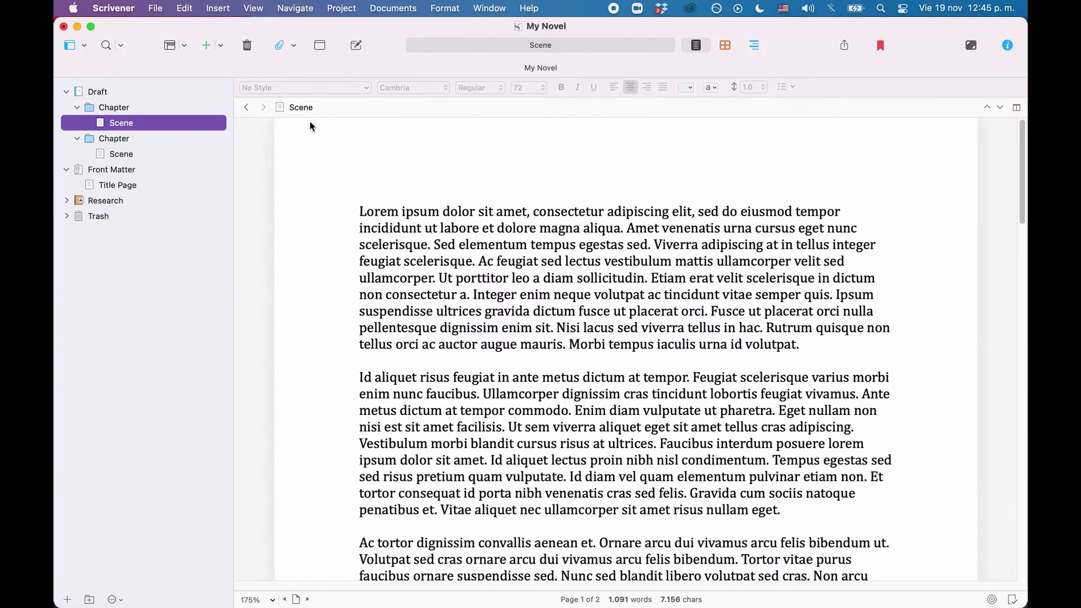
{"action": "left_click", "coordinate": [157, 9]}
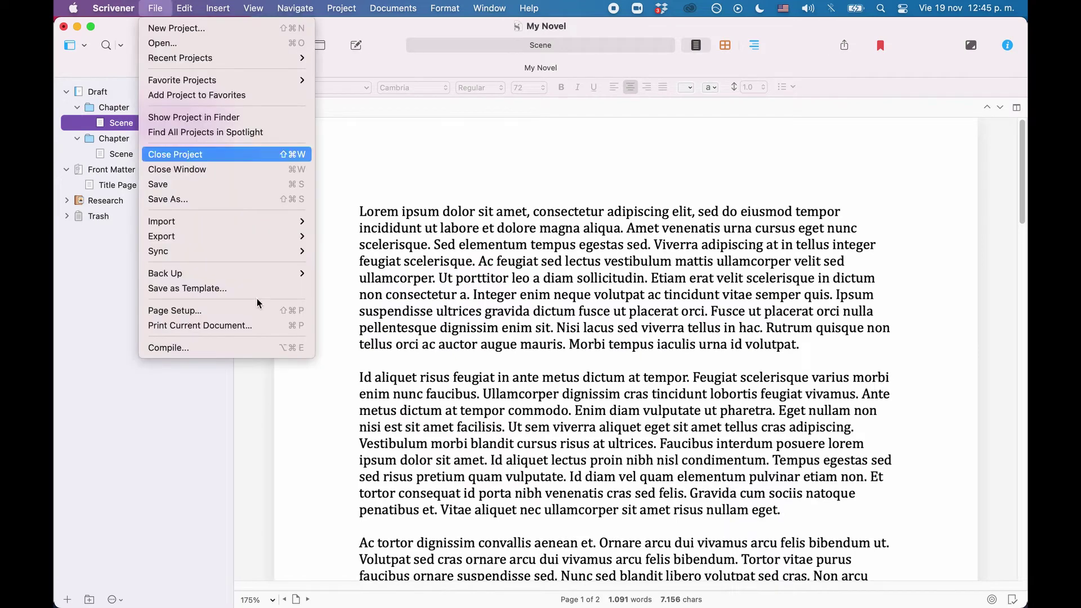
{"action": "left_click", "coordinate": [242, 348]}
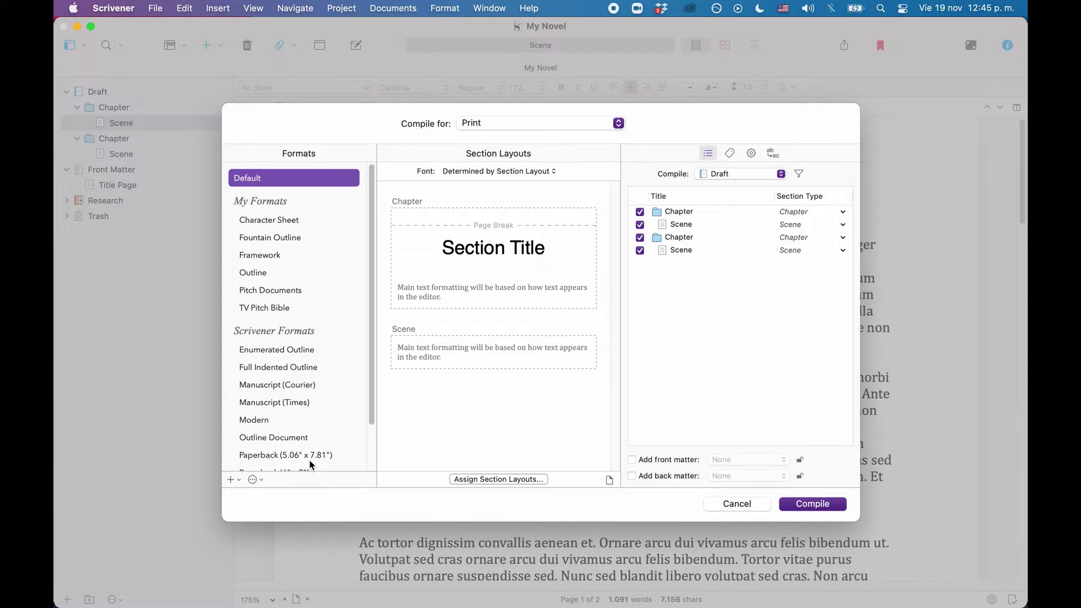
{"action": "left_click", "coordinate": [230, 479]}
{"action": "left_click", "coordinate": [247, 496]}
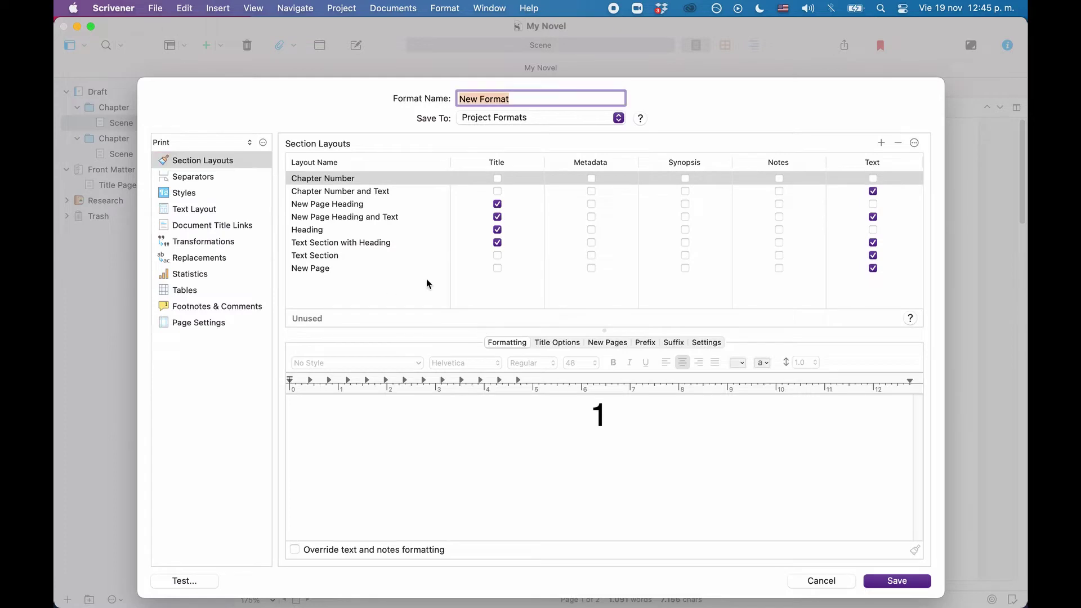
Name the format 'My Novel' and rename New Page Heading to New Page Chapter Title.
{"action": "type", "text": "My Novel"}
{"action": "left_click", "coordinate": [332, 285]}
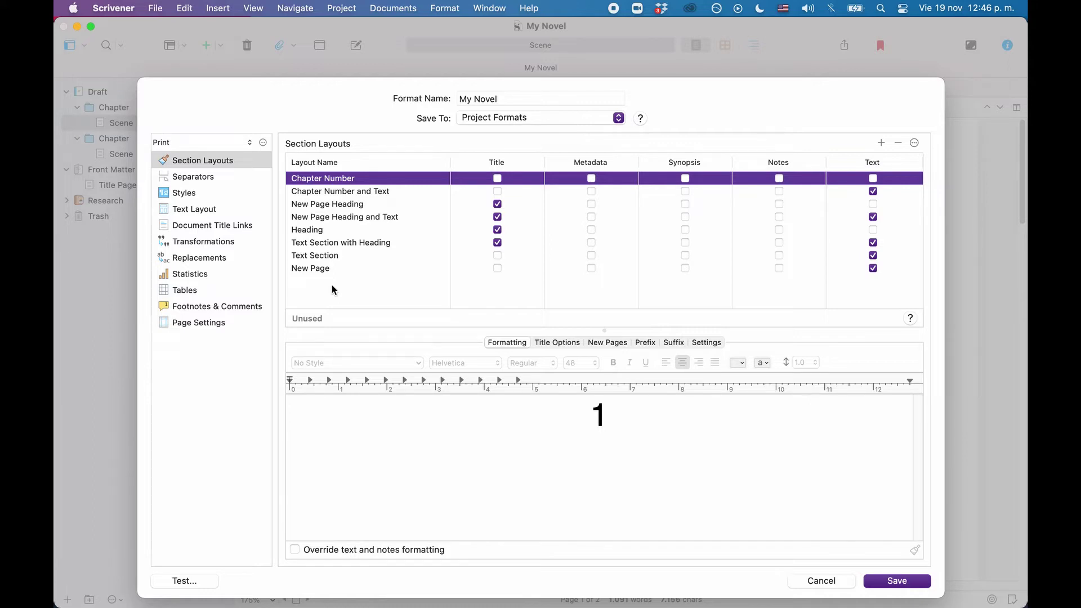
{"action": "left_click", "coordinate": [333, 207]}
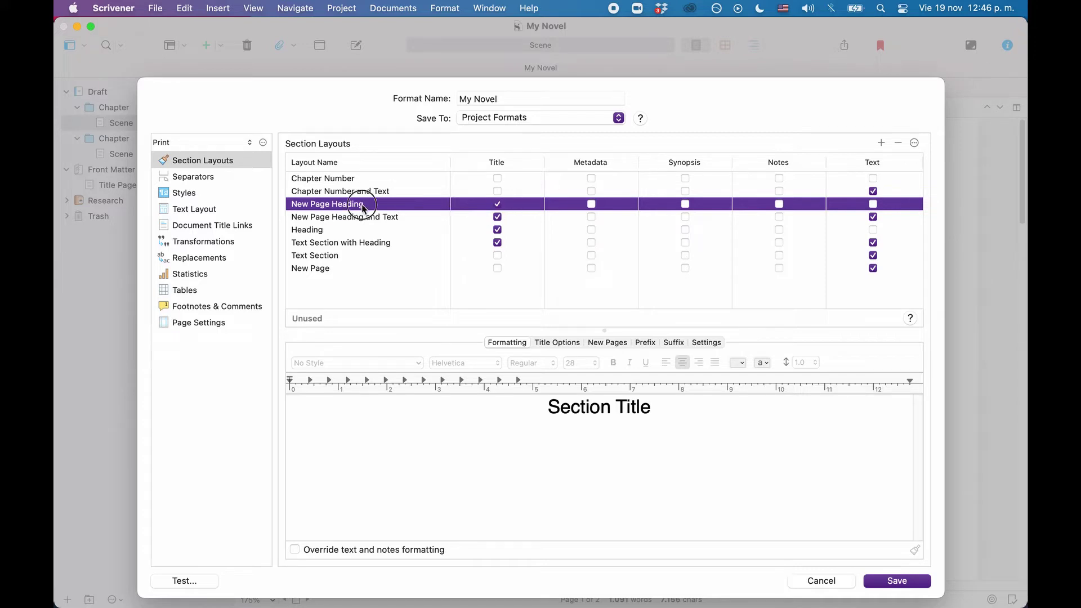
{"action": "left_click", "coordinate": [361, 204]}
{"action": "double_click", "coordinate": [355, 204]}
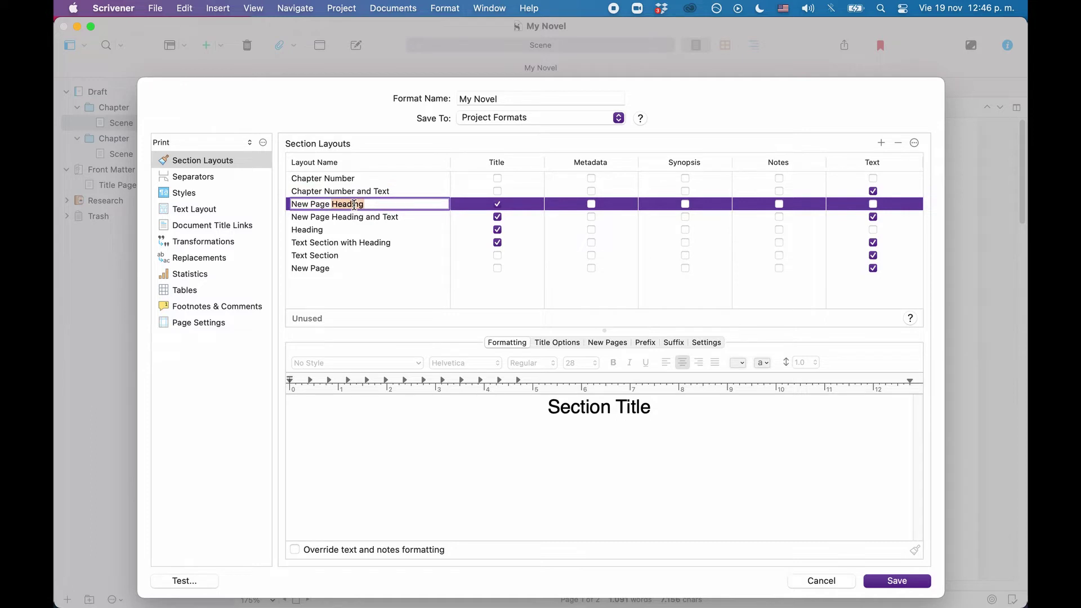
{"action": "type", "text": "Chapter Title"}
{"action": "key", "text": "Return"}
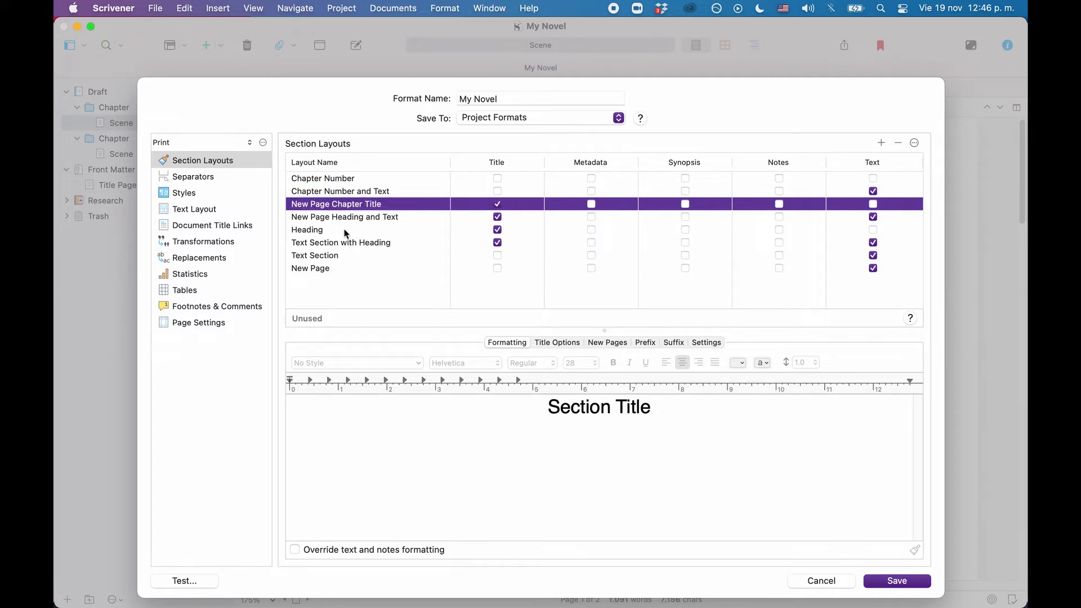
Rename the Text Section layout to Scene and New Page to Title Page.
{"action": "left_click", "coordinate": [343, 256]}
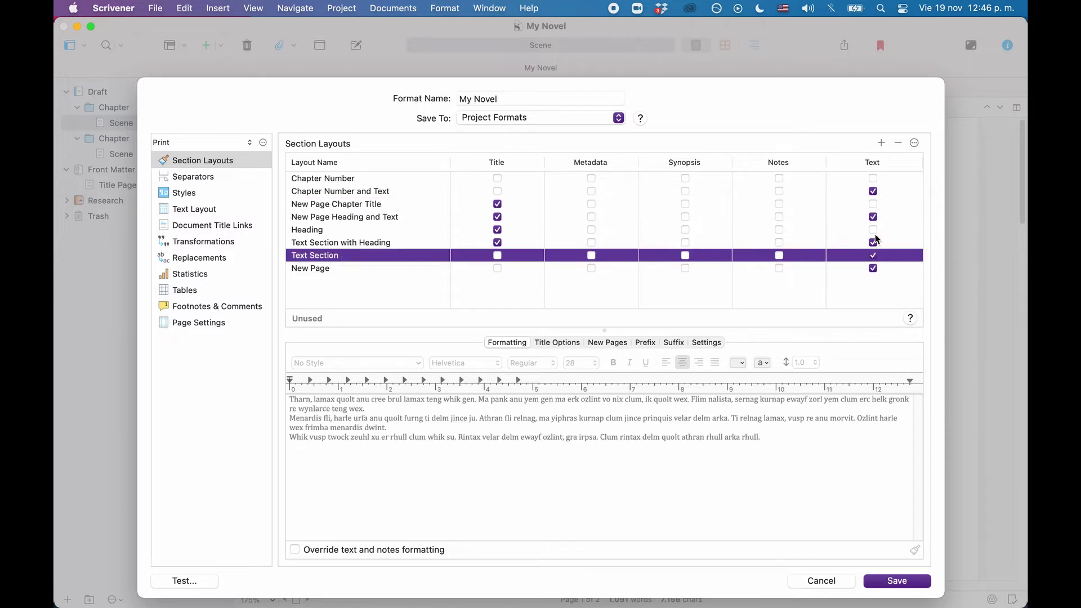
{"action": "double_click", "coordinate": [315, 260]}
{"action": "type", "text": "Scene"}
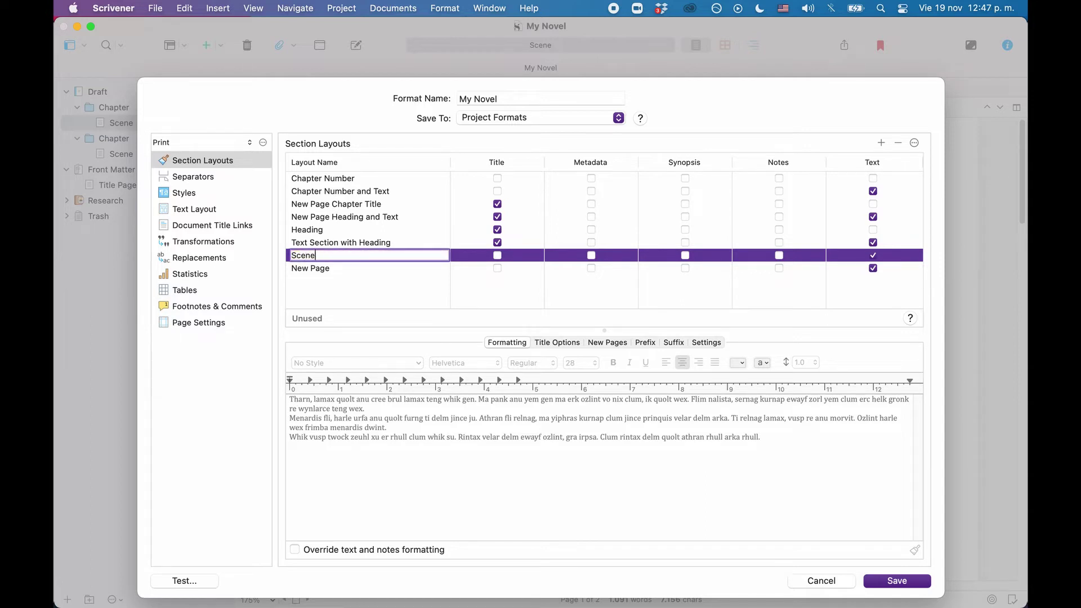
{"action": "key", "text": "Return"}
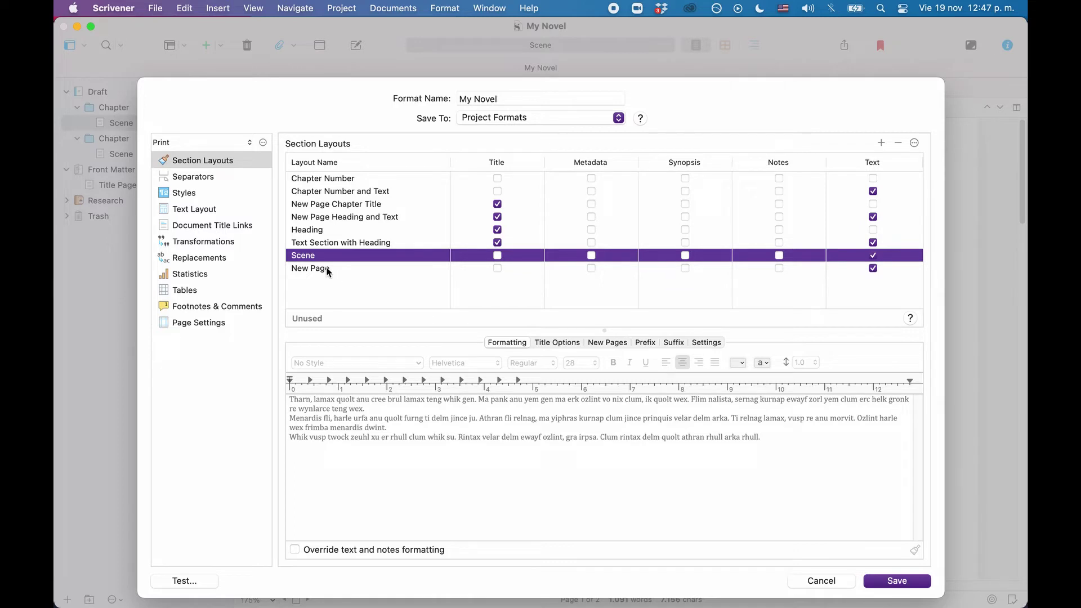
{"action": "left_click", "coordinate": [326, 269]}
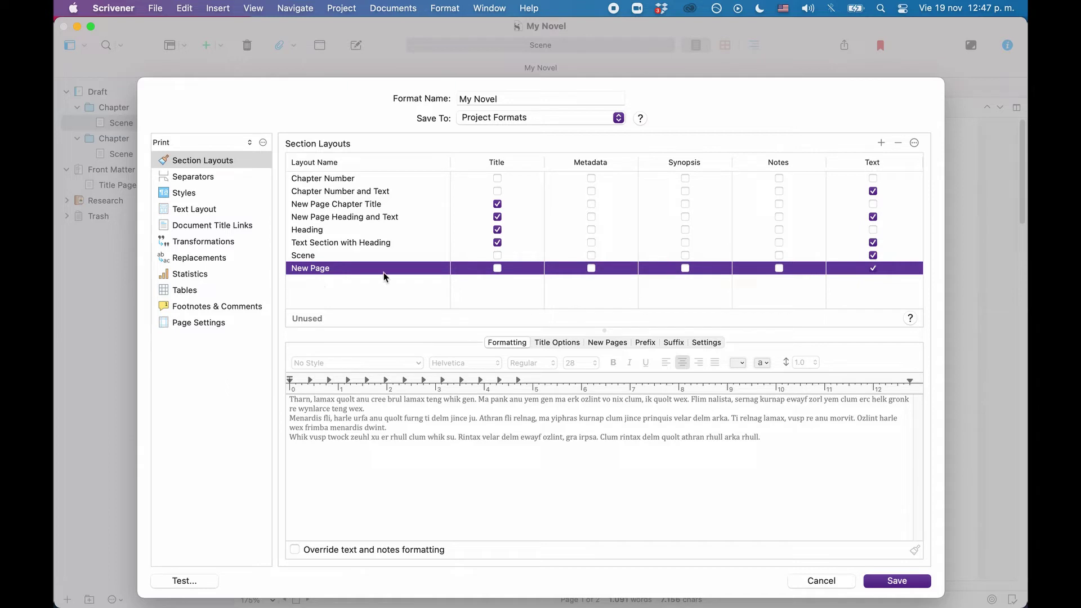
{"action": "double_click", "coordinate": [320, 269]}
{"action": "type", "text": "Title Page"}
{"action": "key", "text": "Return"}
Give the New Page Chapter Title layout the title suffix '-<$n>'.
{"action": "left_click", "coordinate": [357, 204]}
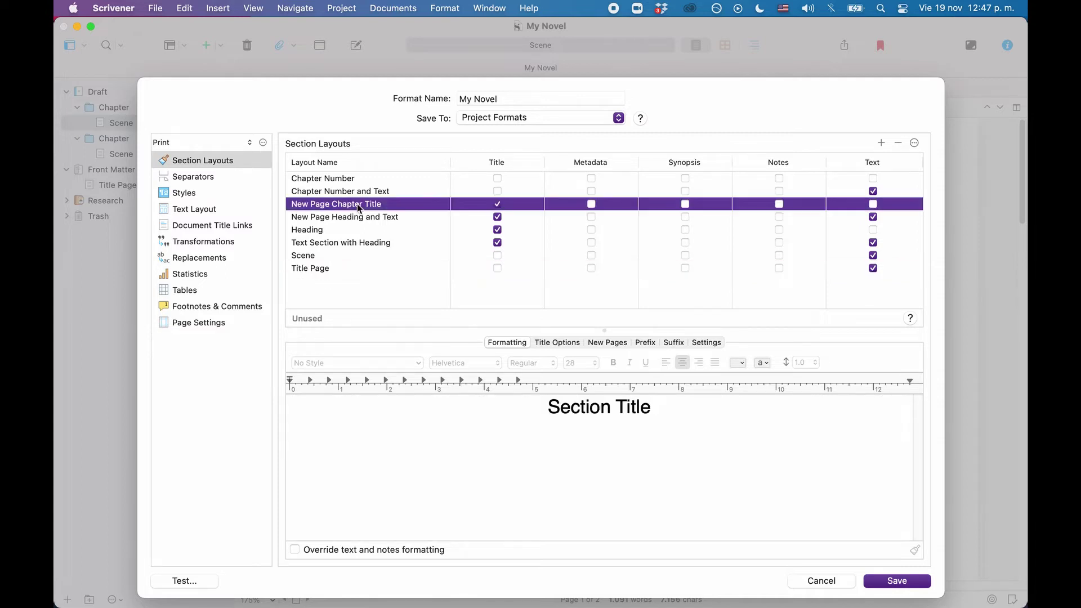
{"action": "left_click", "coordinate": [563, 342]}
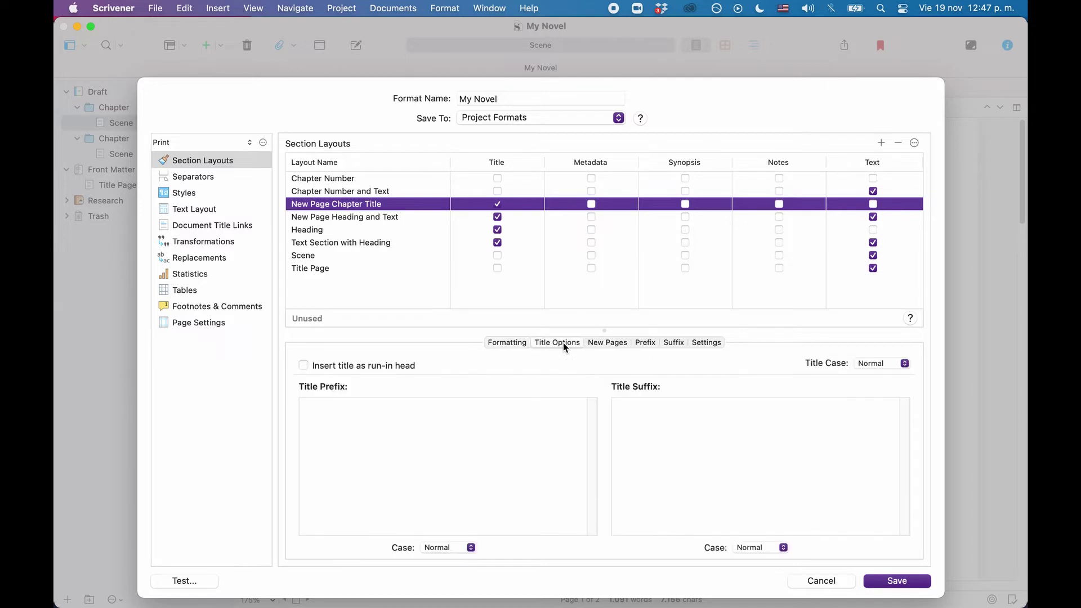
{"action": "left_click", "coordinate": [677, 422]}
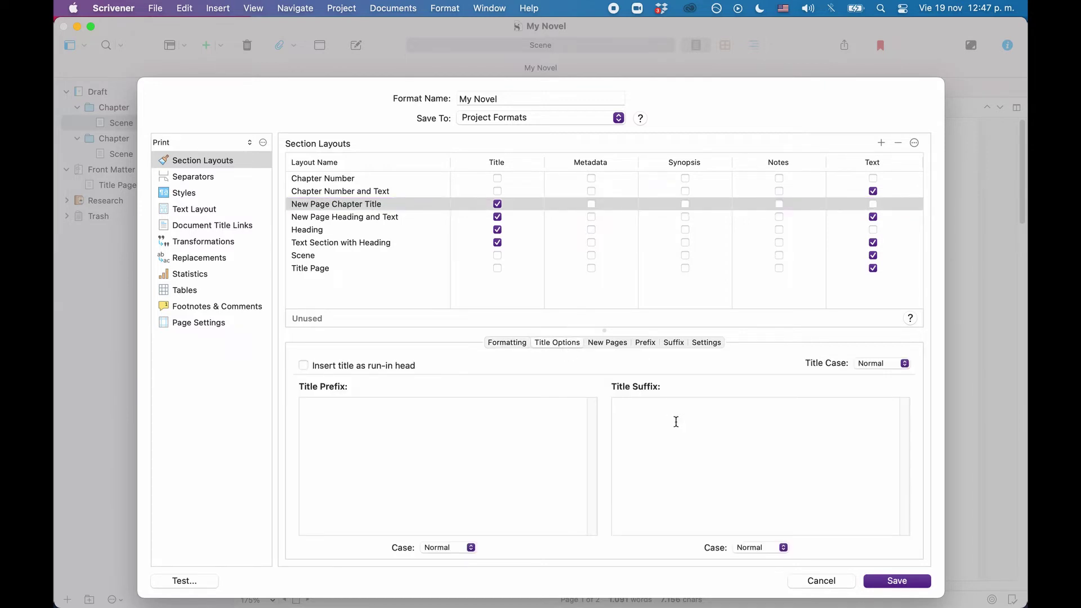
{"action": "type", "text": "-<$n>"}
{"action": "double_click", "coordinate": [652, 403]}
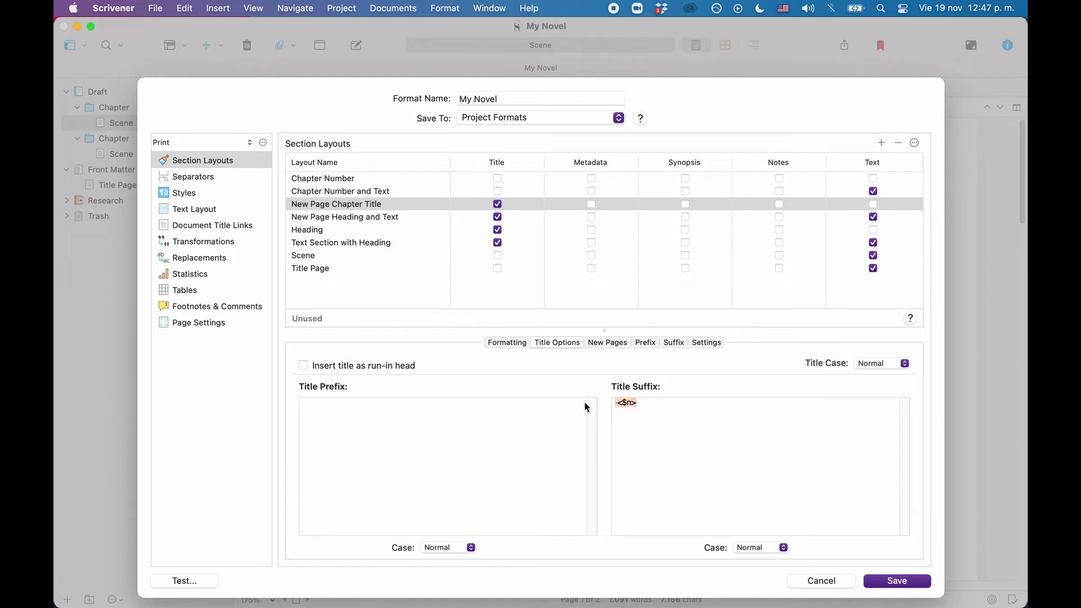
{"action": "left_click", "coordinate": [666, 403]}
Review separators for folders, New Page Chapter Title and text files (Empty line defaults).
{"action": "left_click", "coordinate": [200, 179]}
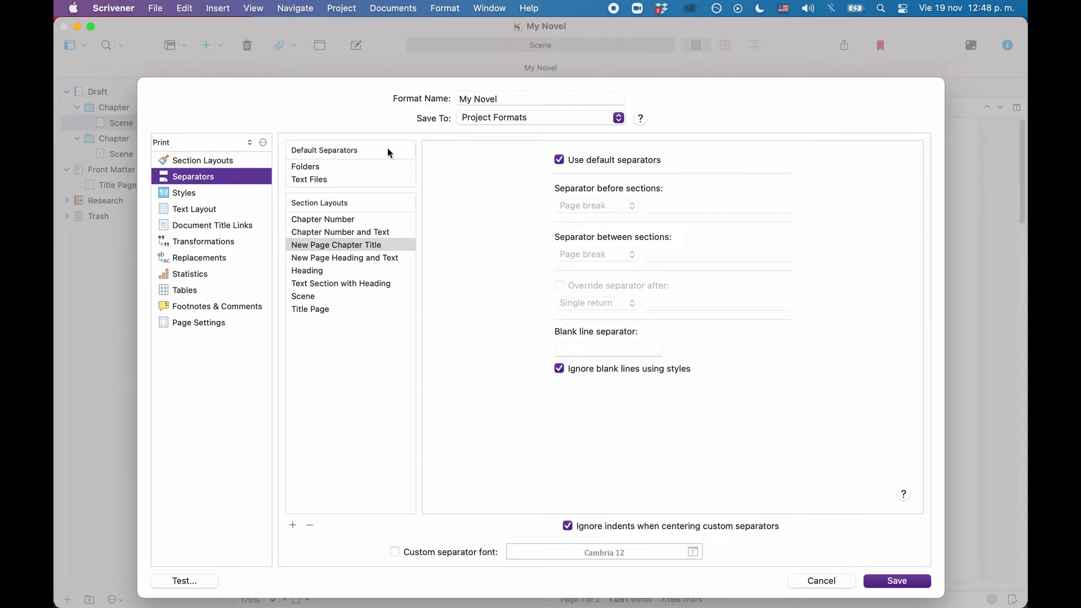
{"action": "left_click", "coordinate": [327, 168]}
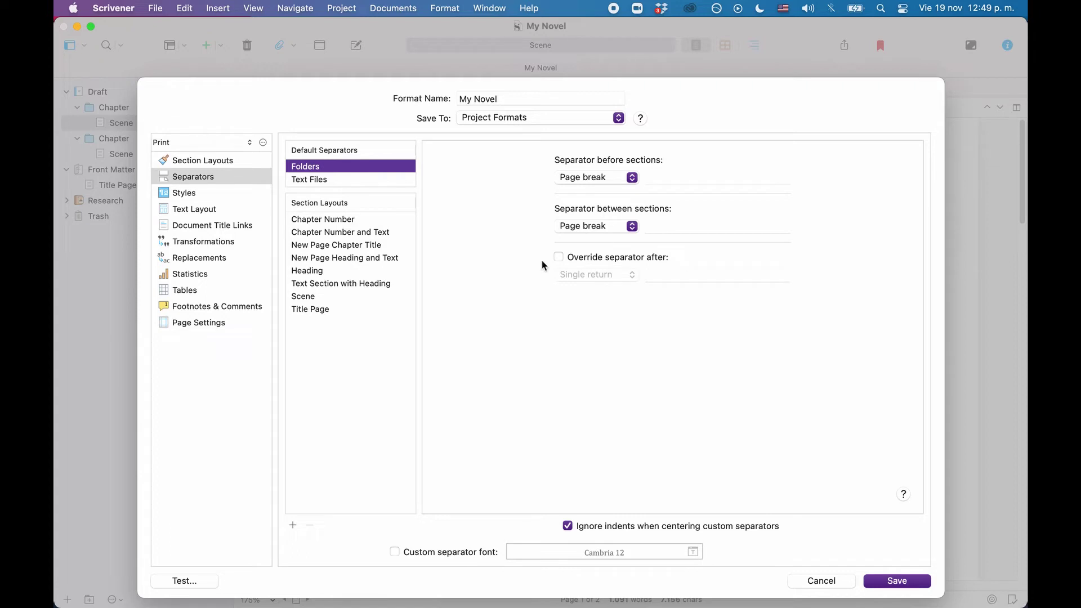
{"action": "left_click", "coordinate": [333, 246]}
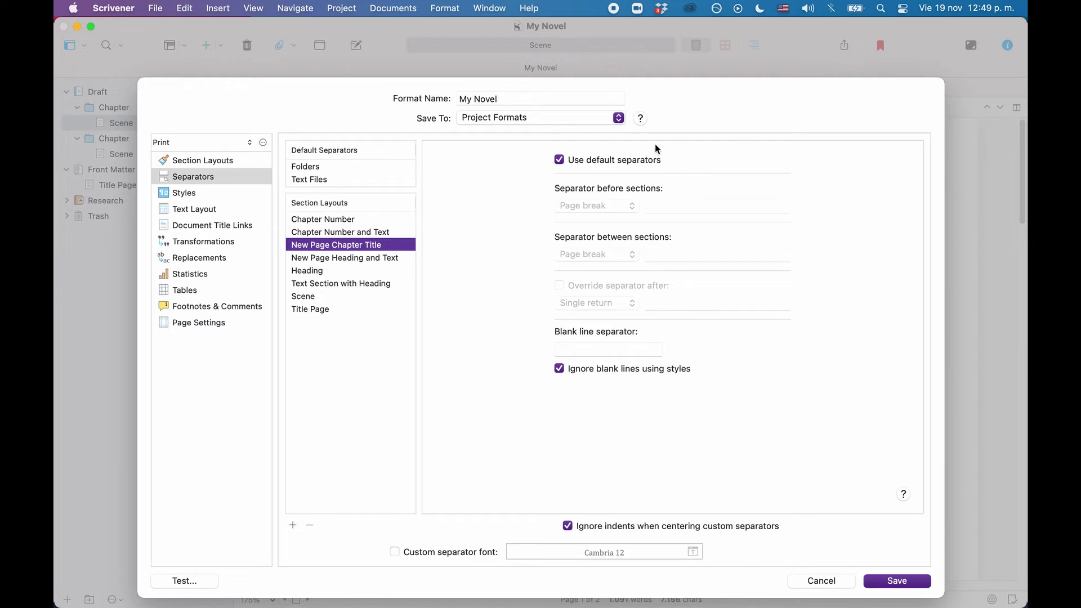
{"action": "left_click", "coordinate": [340, 180]}
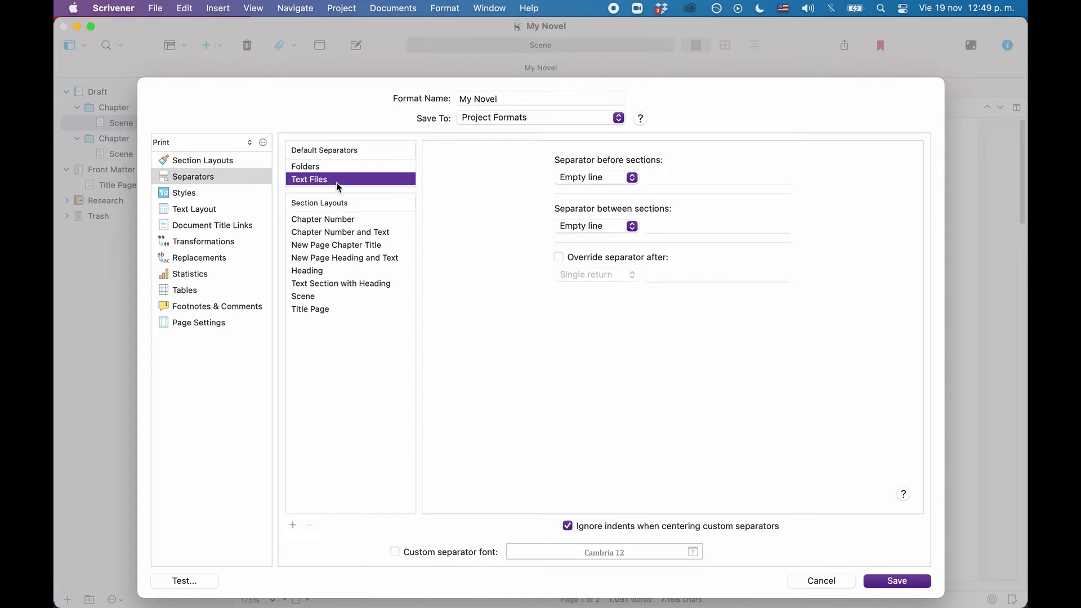
Give the Title Page layout Page break separators before and between sections, with no override after.
{"action": "left_click", "coordinate": [332, 310]}
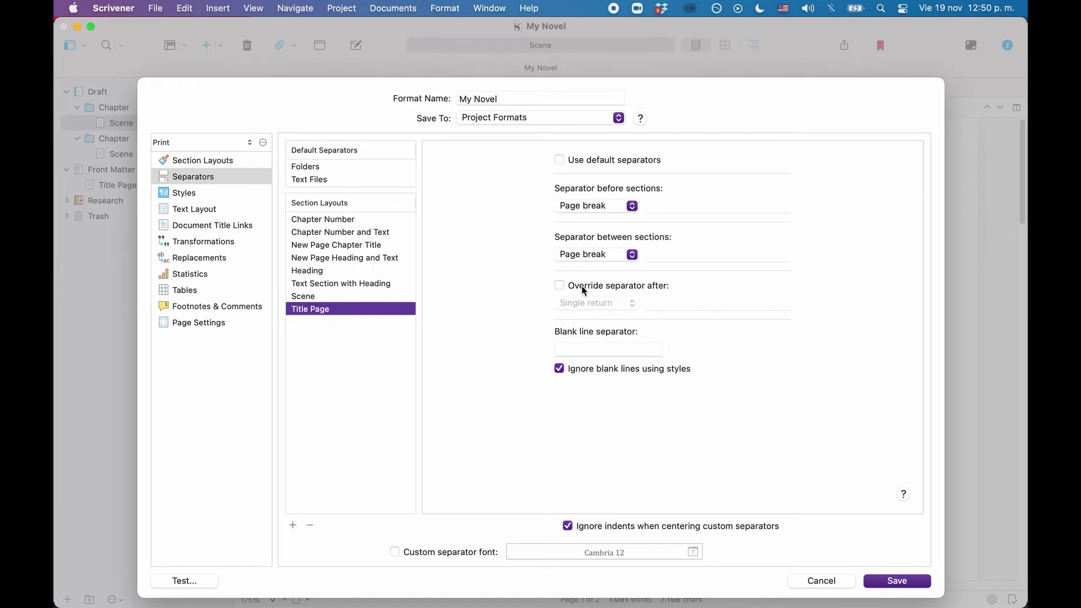
{"action": "left_click", "coordinate": [560, 286]}
{"action": "left_click", "coordinate": [630, 307]}
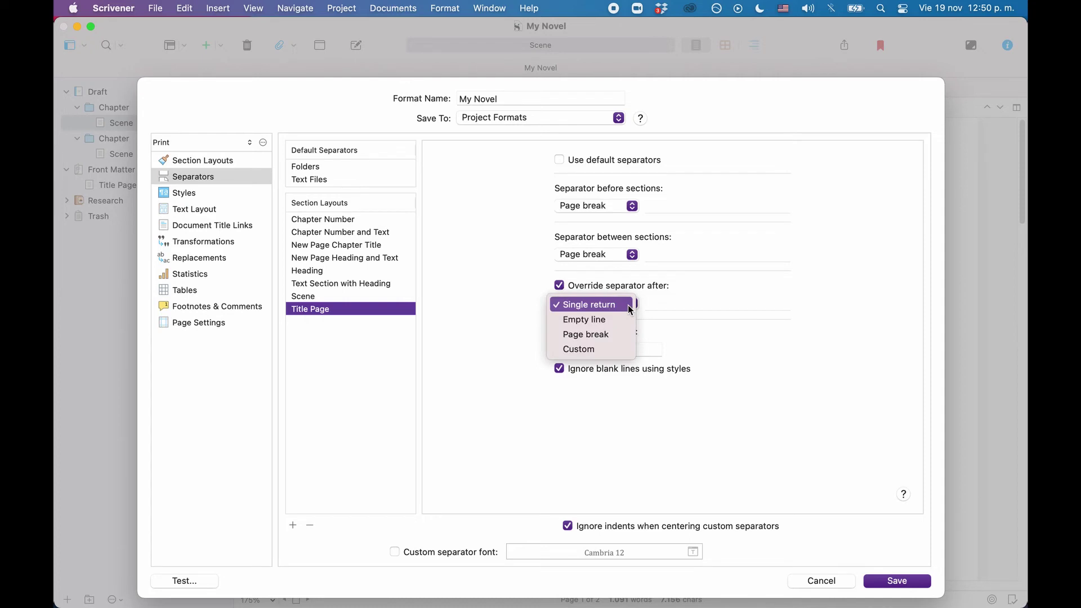
{"action": "left_click", "coordinate": [618, 343]}
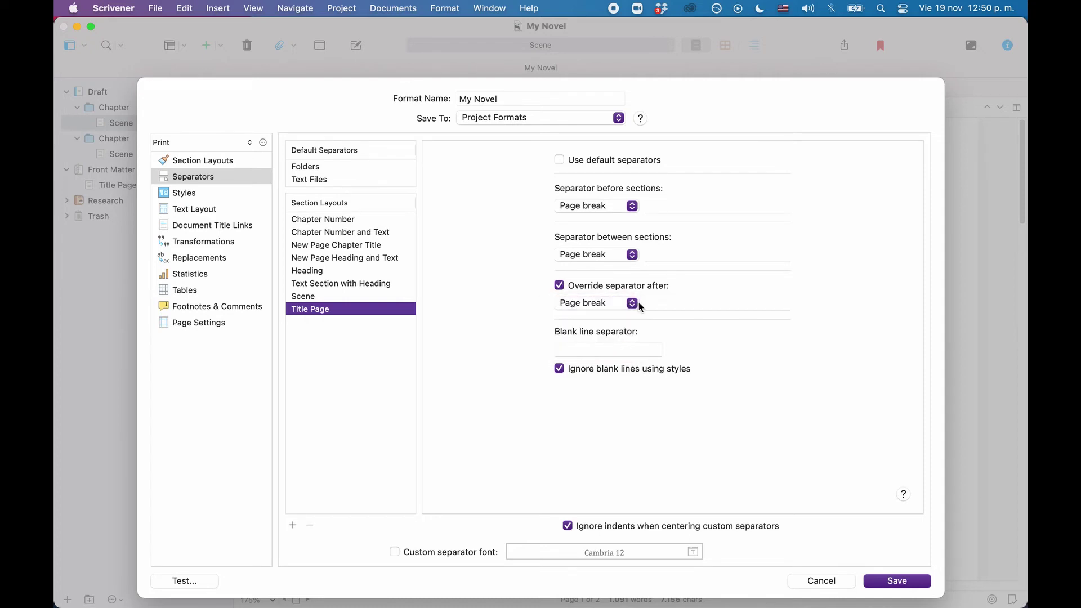
{"action": "left_click", "coordinate": [560, 287]}
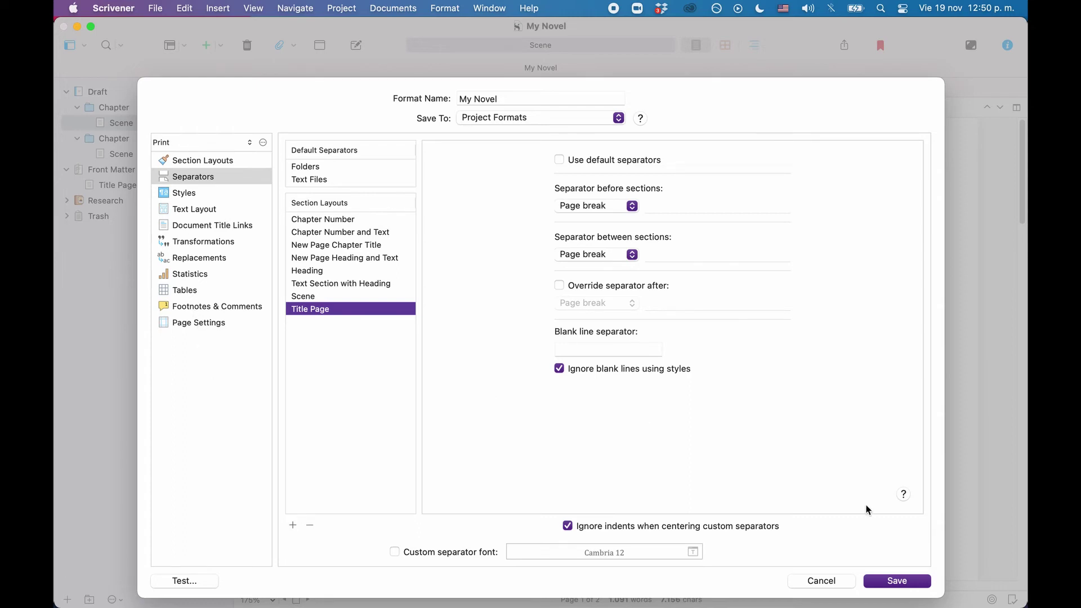
Save the My Novel format and add the Title Page document as front matter.
{"action": "left_click", "coordinate": [897, 581]}
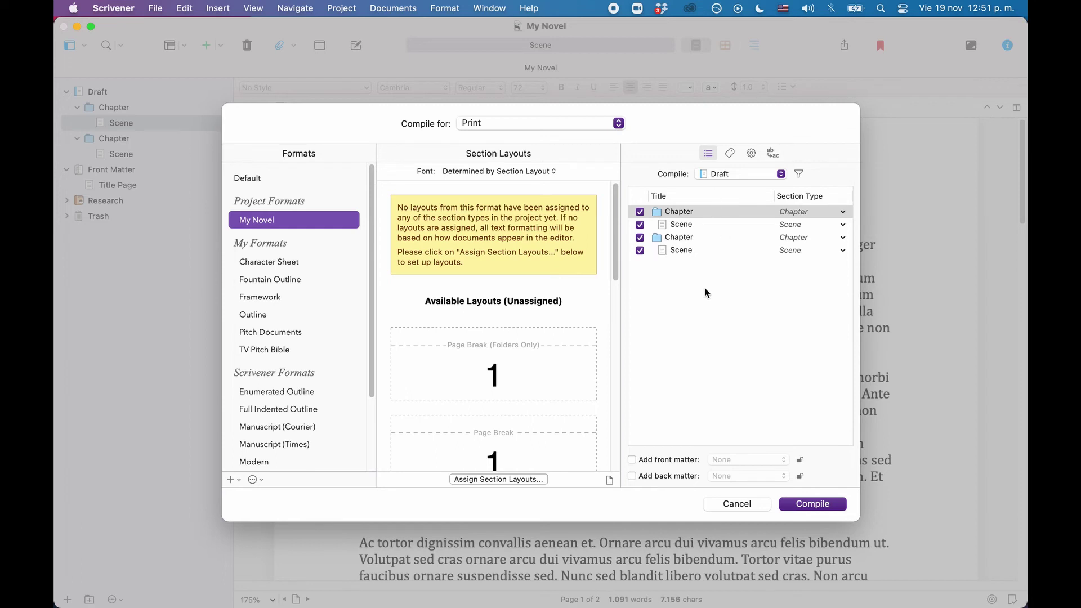
{"action": "left_click", "coordinate": [632, 460]}
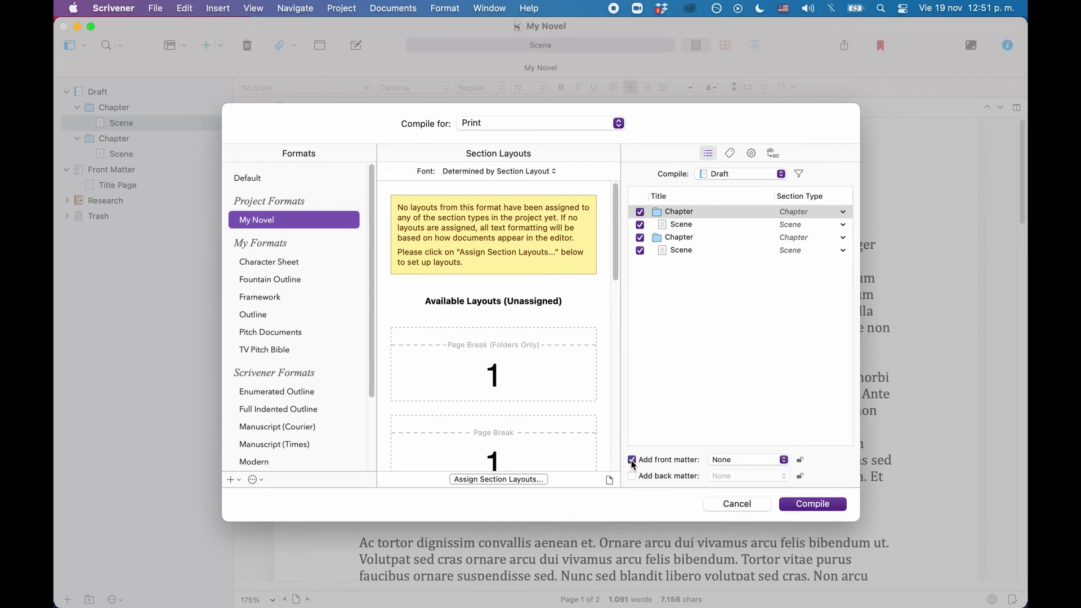
{"action": "left_click", "coordinate": [770, 460]}
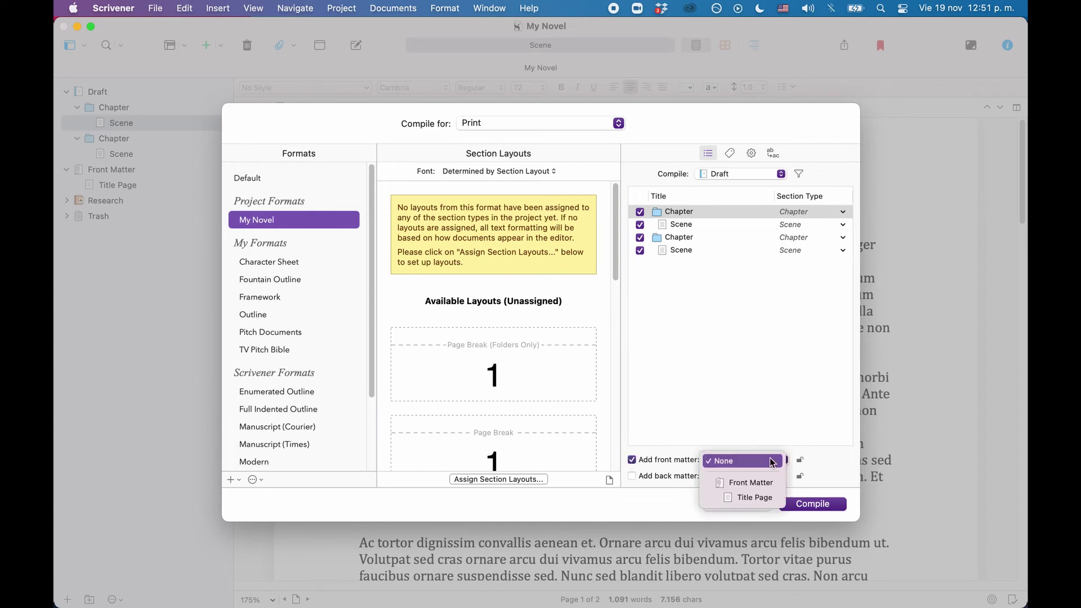
{"action": "left_click", "coordinate": [770, 498]}
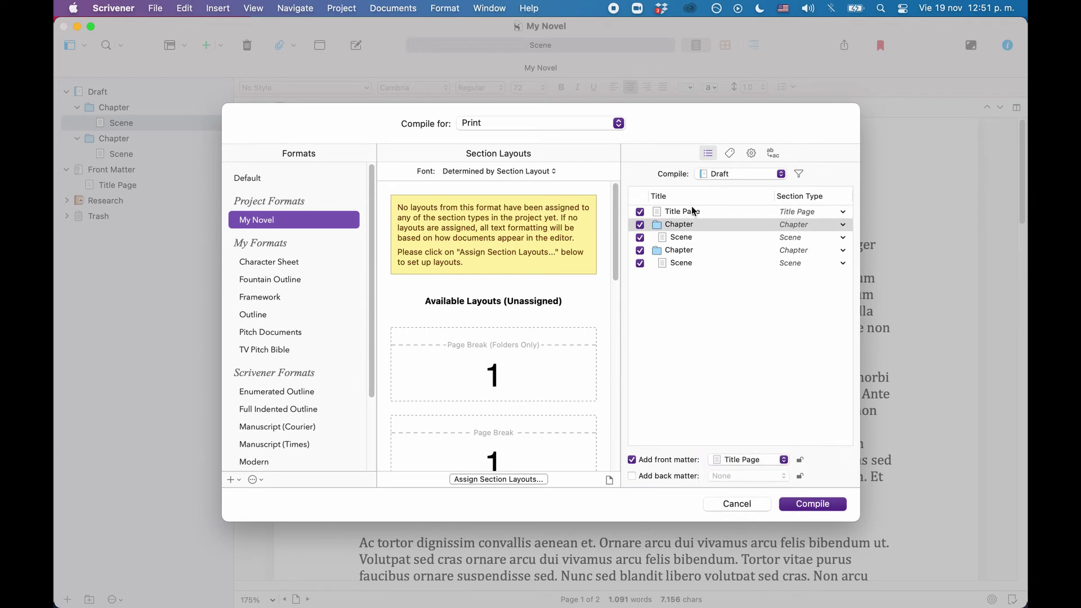
{"action": "left_click", "coordinate": [813, 213]}
{"action": "left_click", "coordinate": [815, 213]}
Assign Title Page, New Page Chapter Title and Scene layouts to the Title Page, Chapter and Scene types.
{"action": "left_click", "coordinate": [493, 481]}
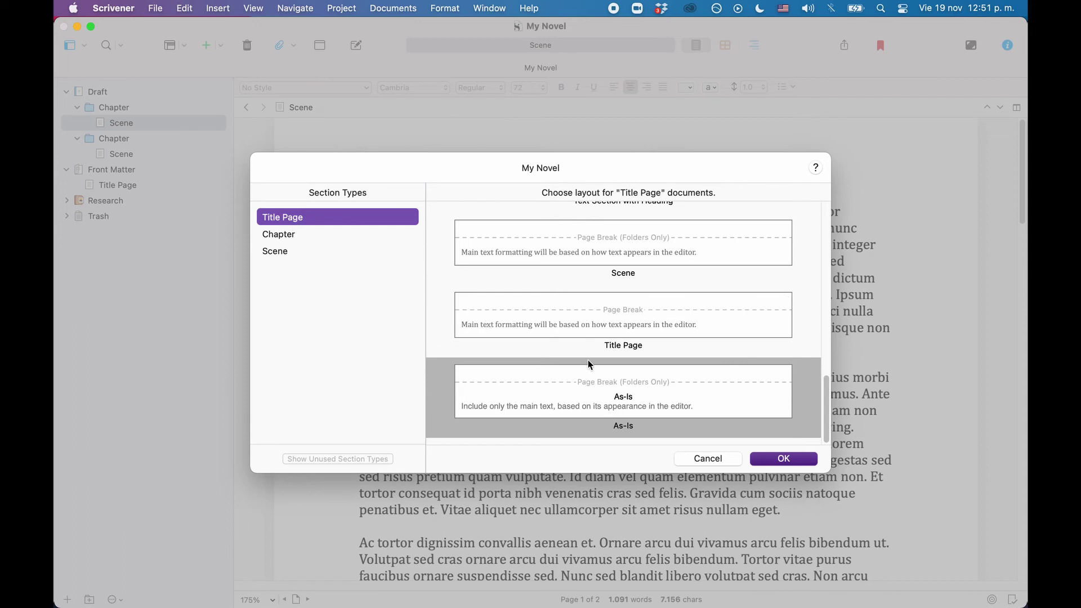
{"action": "left_click", "coordinate": [653, 330]}
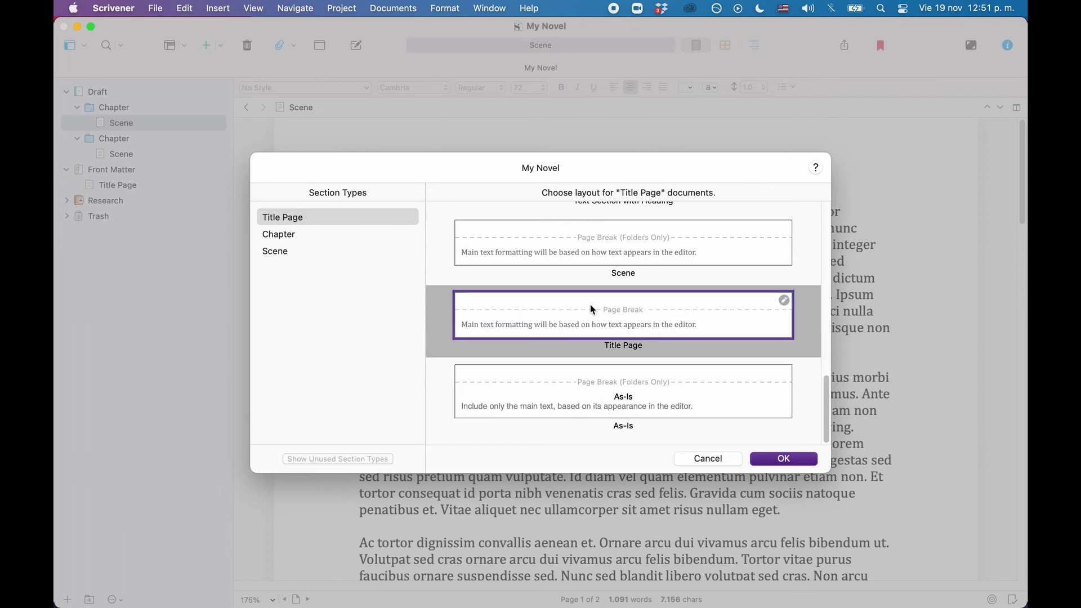
{"action": "left_click", "coordinate": [364, 239]}
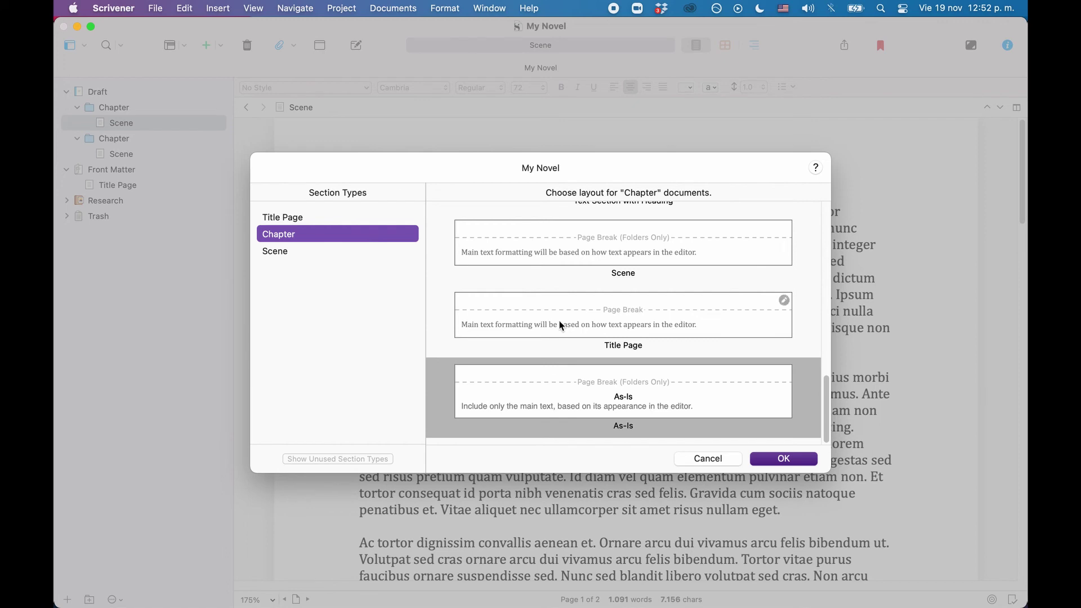
{"action": "scroll", "coordinate": [561, 324], "scroll_direction": "up", "scroll_amount": 3}
{"action": "scroll", "coordinate": [560, 325], "scroll_direction": "up", "scroll_amount": 5}
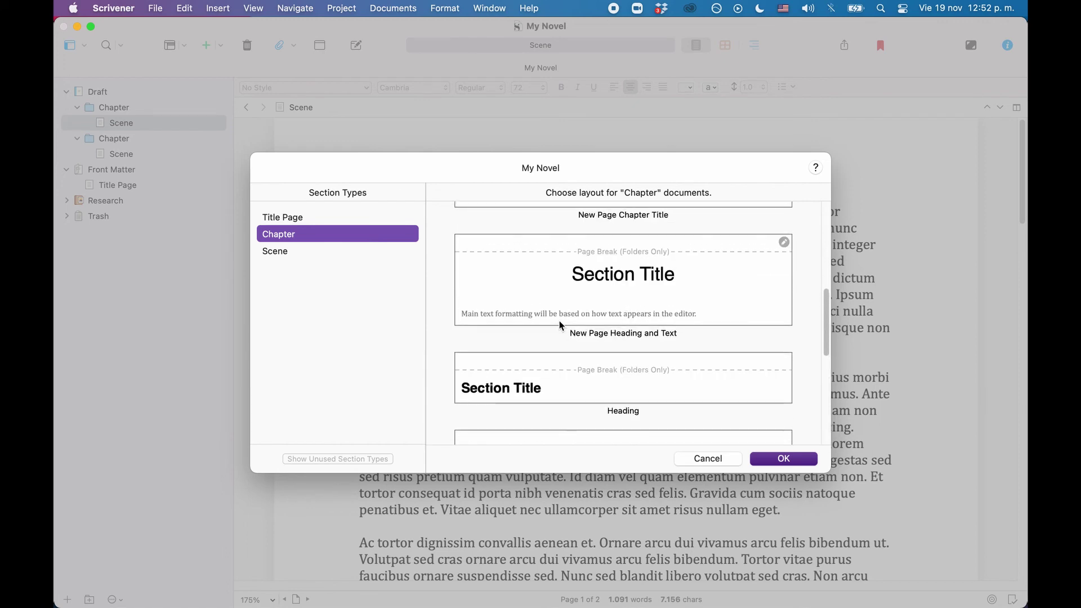
{"action": "left_click", "coordinate": [565, 239]}
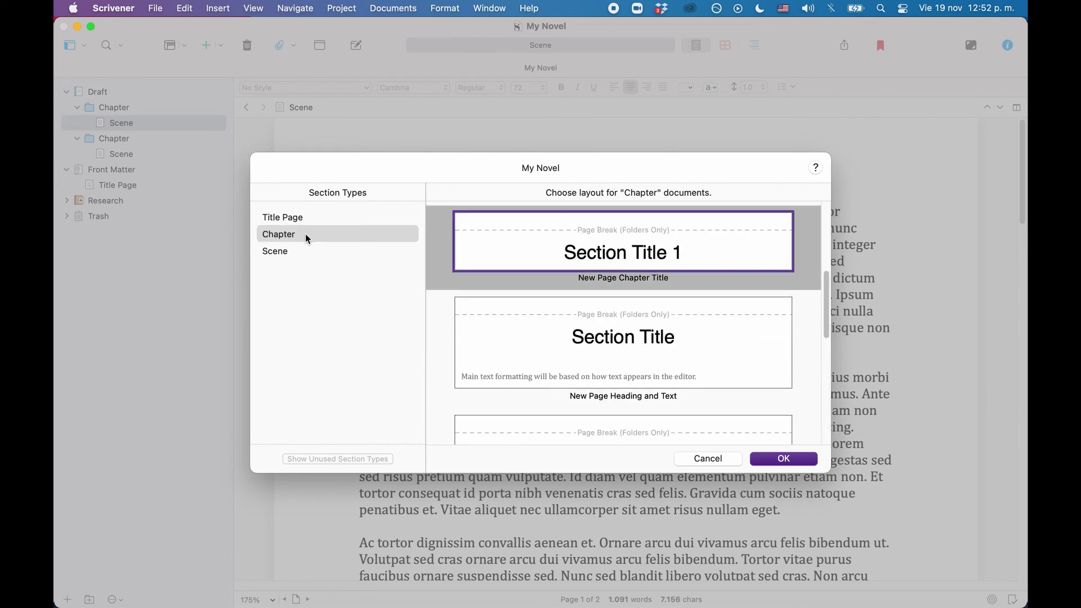
{"action": "left_click", "coordinate": [307, 251]}
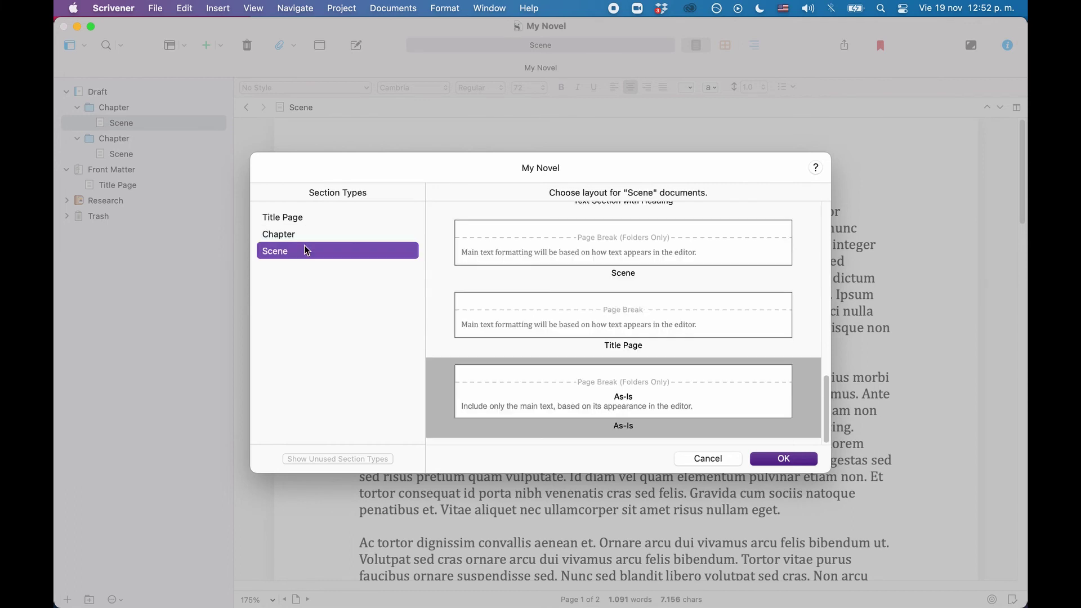
{"action": "key", "text": "Tab"}
{"action": "left_click", "coordinate": [573, 237]}
{"action": "left_click", "coordinate": [777, 458]}
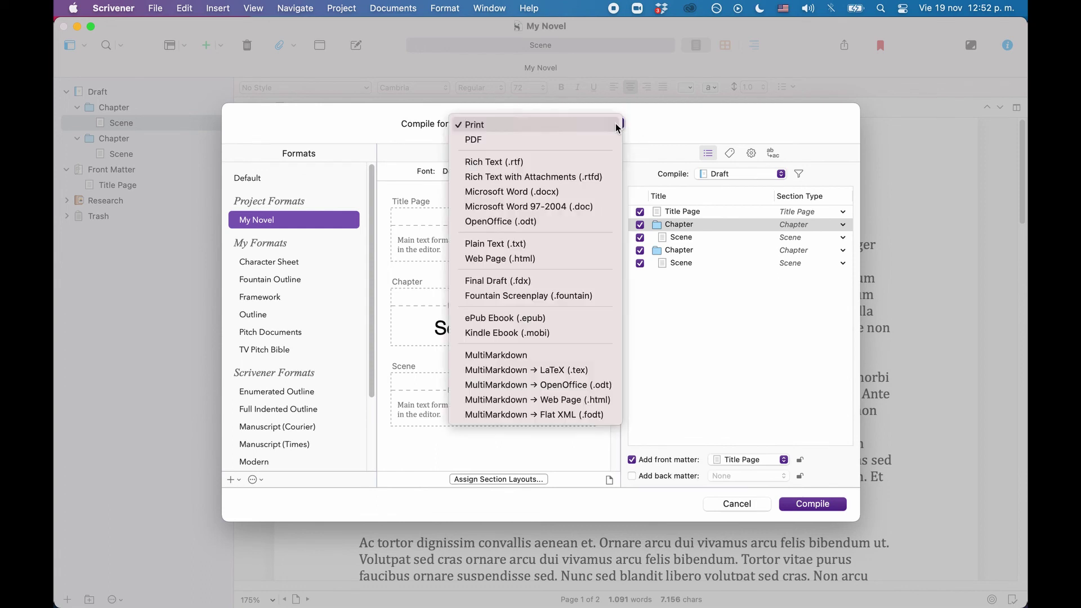
Switch Compile for from Print to PDF, then export My Novel.pdf to the Desktop, replacing the existing file.
{"action": "left_click", "coordinate": [618, 124]}
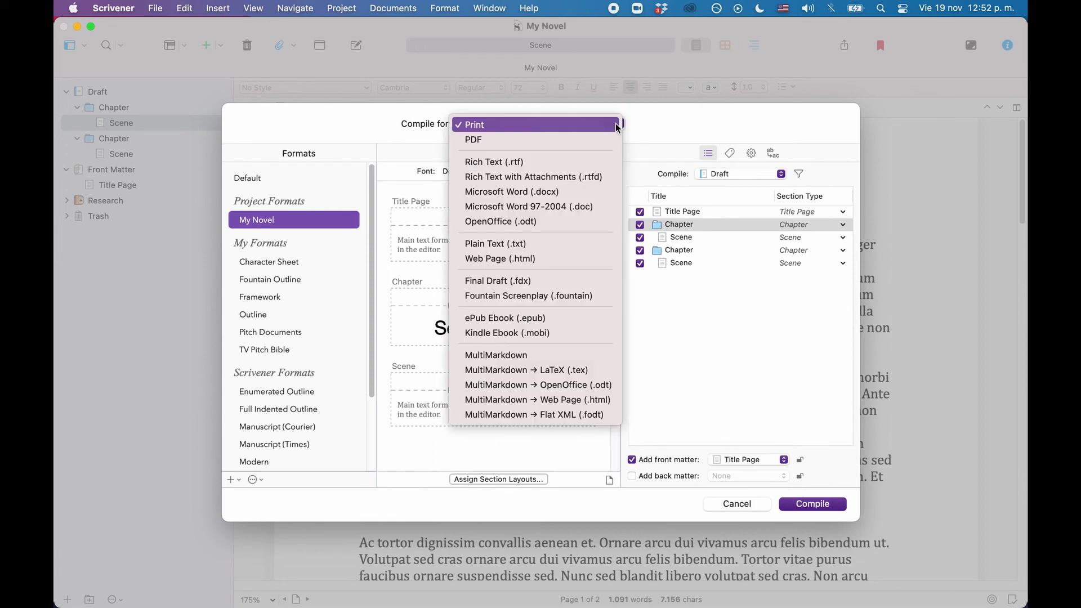
{"action": "left_click", "coordinate": [531, 140]}
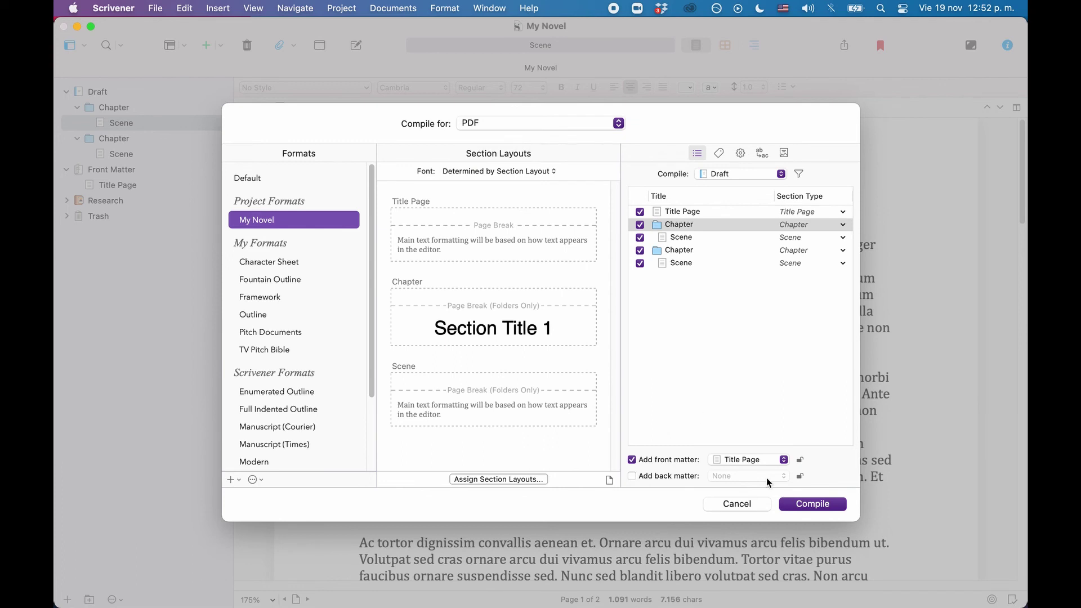
{"action": "left_click", "coordinate": [808, 506]}
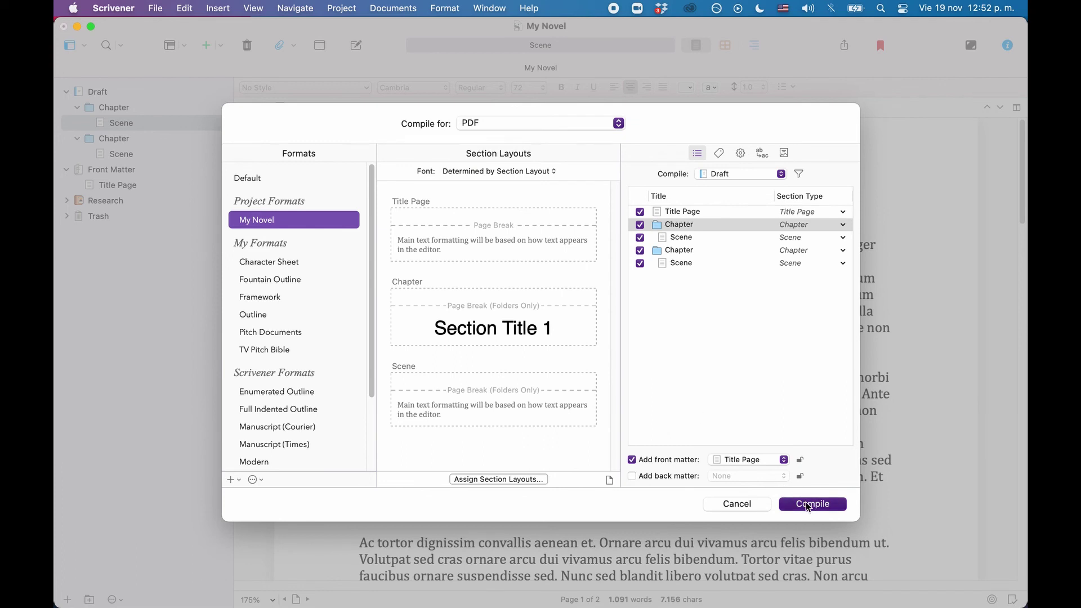
{"action": "left_click", "coordinate": [807, 505]}
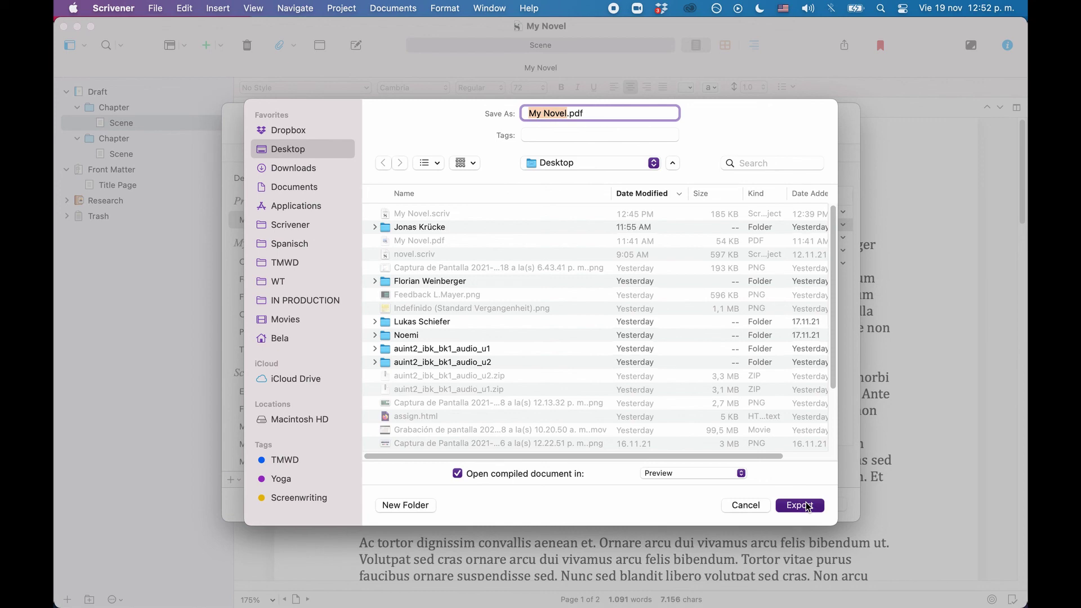
{"action": "left_click", "coordinate": [807, 505]}
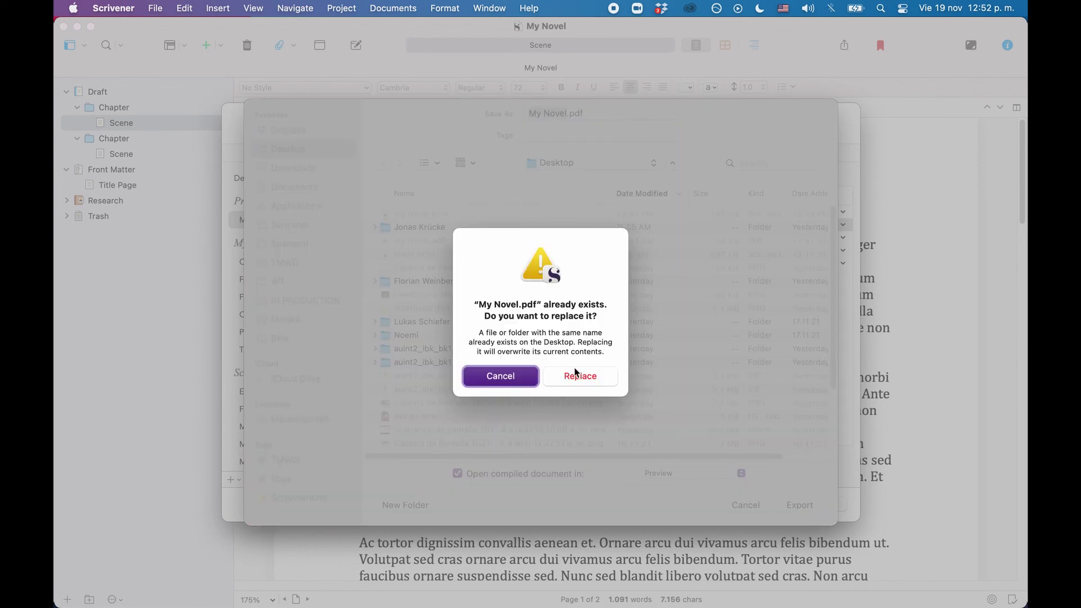
{"action": "left_click", "coordinate": [577, 375]}
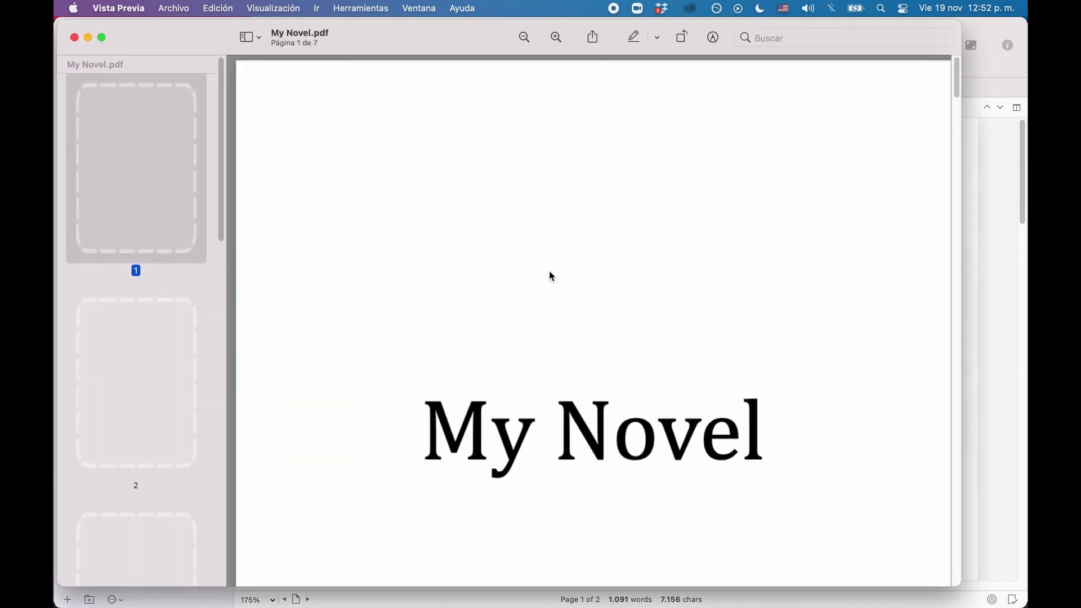
Scroll through My Novel.pdf past the title page and Chapter 1 to Chapter 2 on page 5.
{"action": "scroll", "coordinate": [551, 275], "scroll_direction": "down", "scroll_amount": 10}
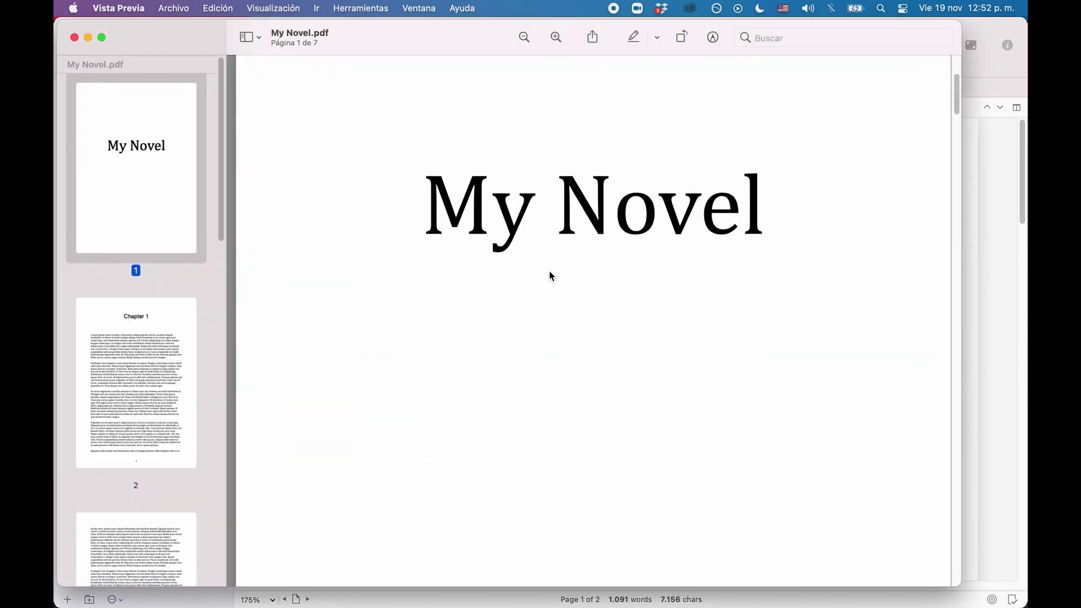
{"action": "scroll", "coordinate": [551, 275], "scroll_direction": "down", "scroll_amount": 8}
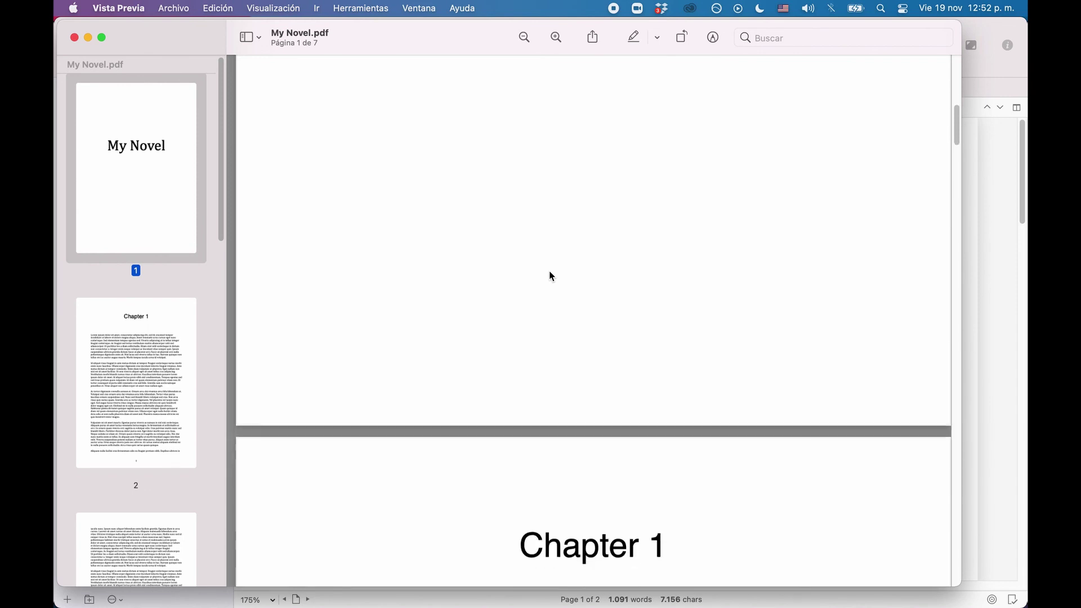
{"action": "scroll", "coordinate": [551, 276], "scroll_direction": "down", "scroll_amount": 10}
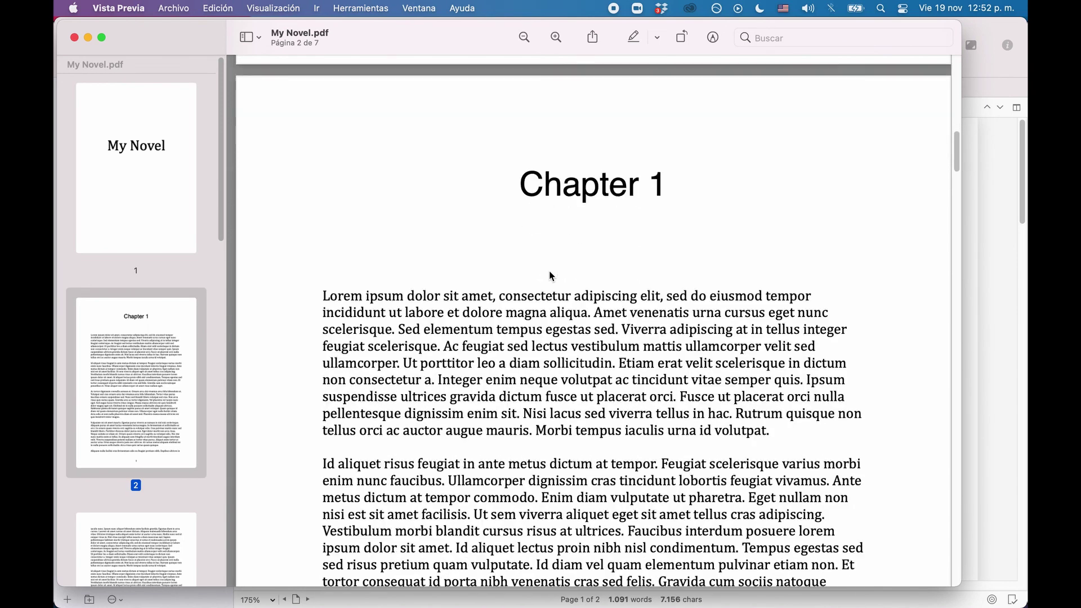
{"action": "scroll", "coordinate": [550, 275], "scroll_direction": "down", "scroll_amount": 10}
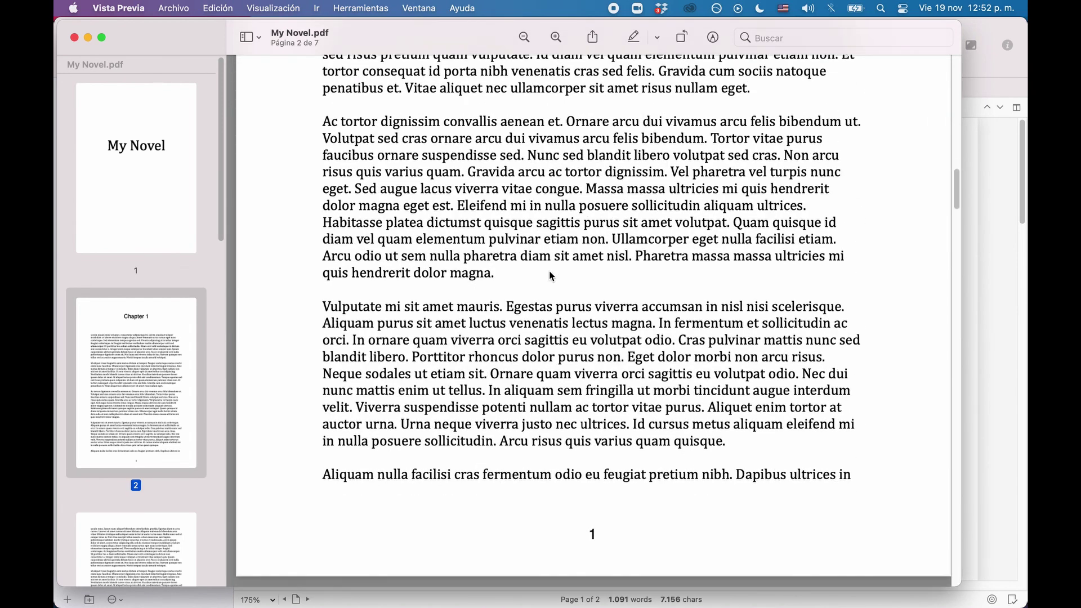
{"action": "scroll", "coordinate": [551, 275], "scroll_direction": "down", "scroll_amount": 10}
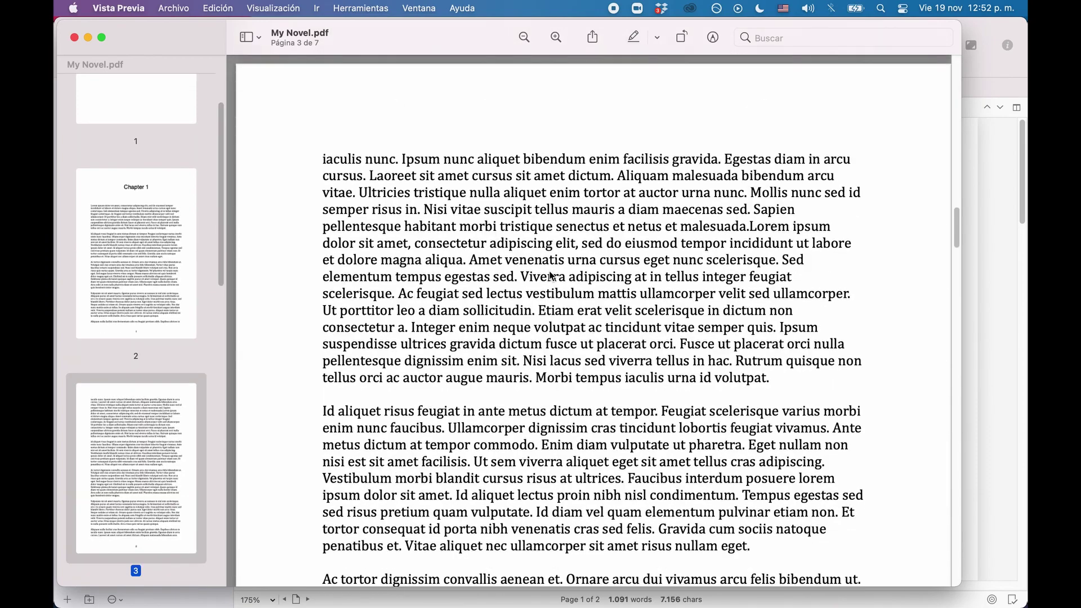
{"action": "scroll", "coordinate": [551, 275], "scroll_direction": "down", "scroll_amount": 10}
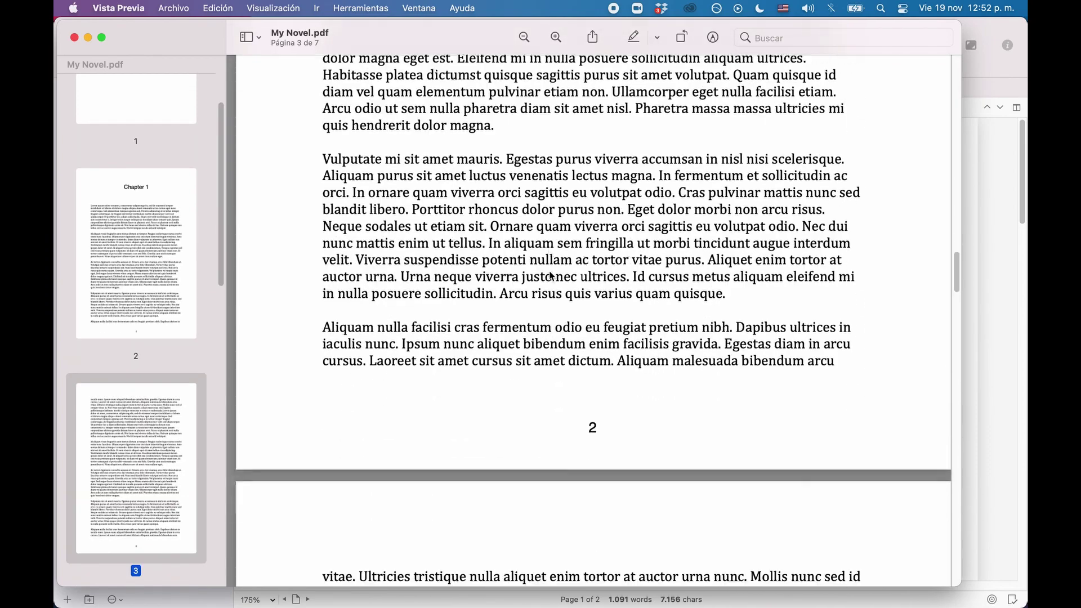
{"action": "scroll", "coordinate": [552, 276], "scroll_direction": "down", "scroll_amount": 10}
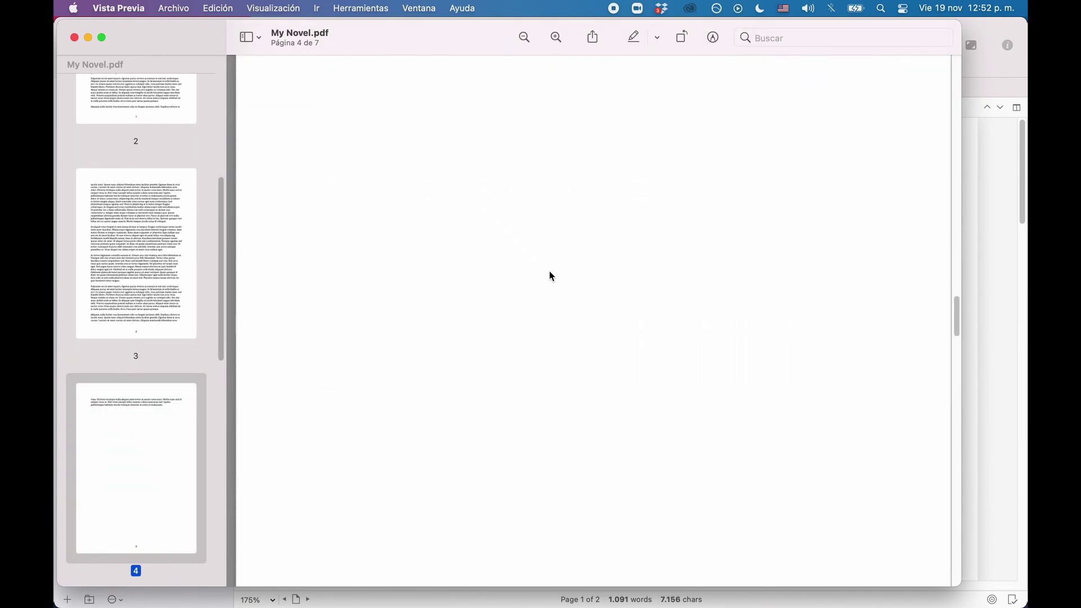
{"action": "scroll", "coordinate": [550, 276], "scroll_direction": "down", "scroll_amount": 10}
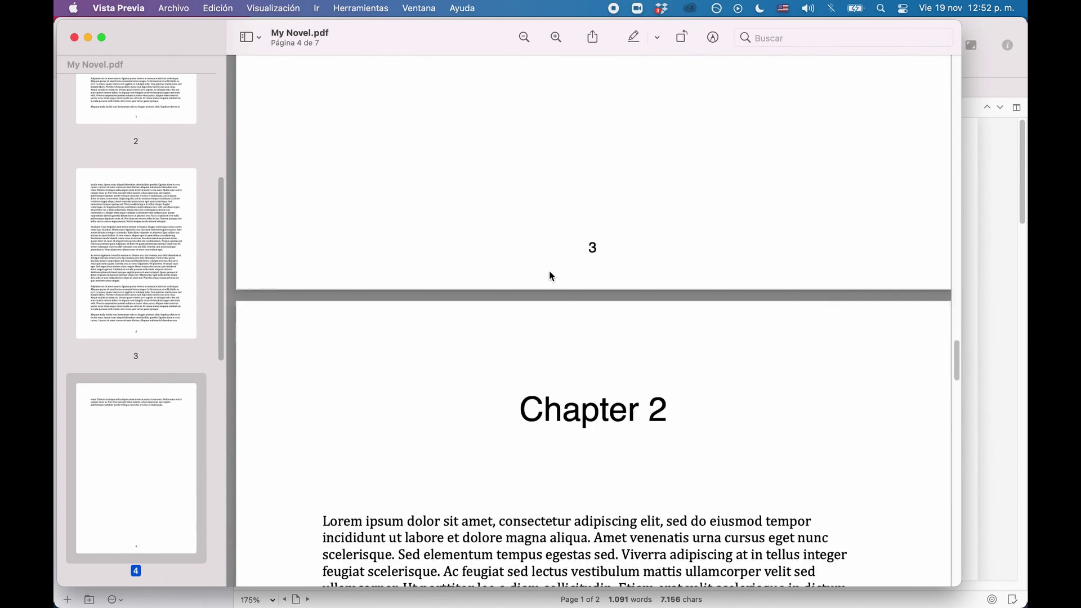
{"action": "scroll", "coordinate": [551, 275], "scroll_direction": "down", "scroll_amount": 2}
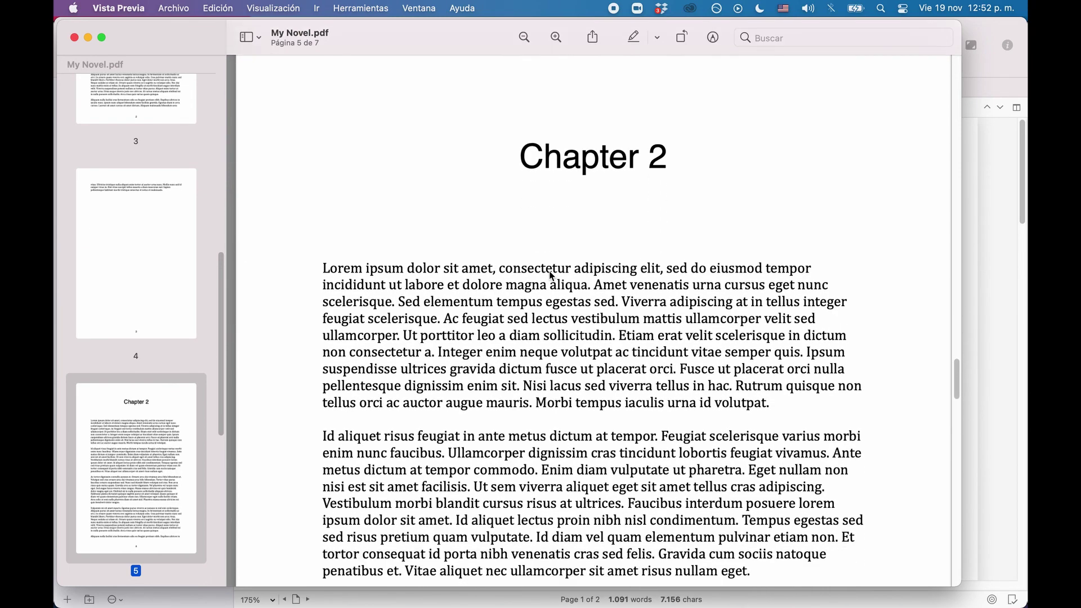